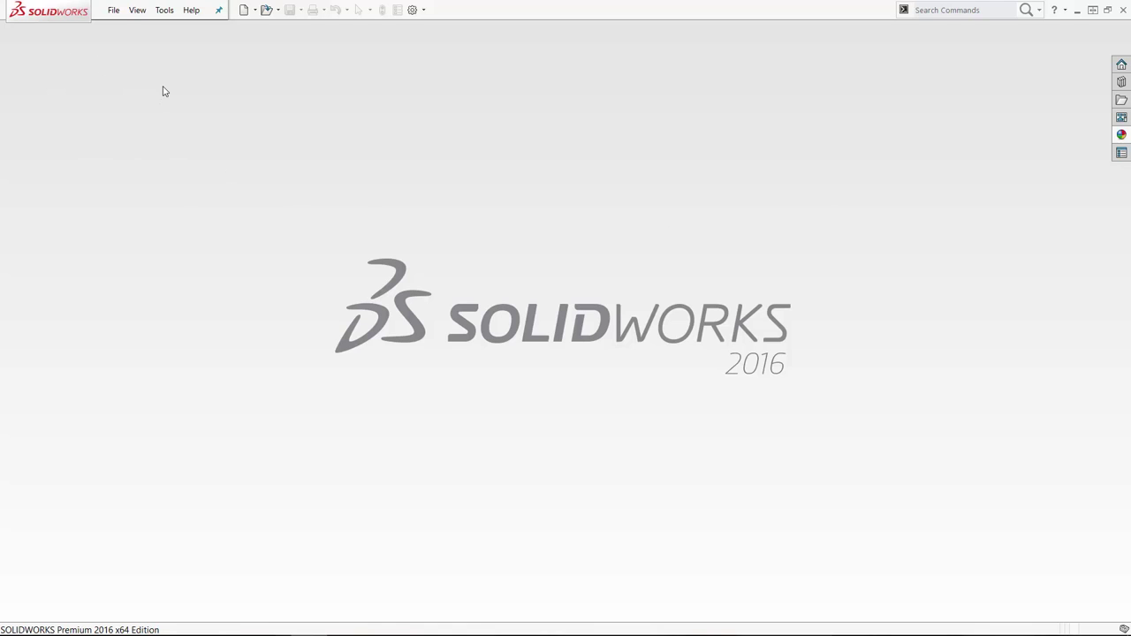
Create a new blank Part document from File > New.
left_click(111, 10)
left_click(124, 27)
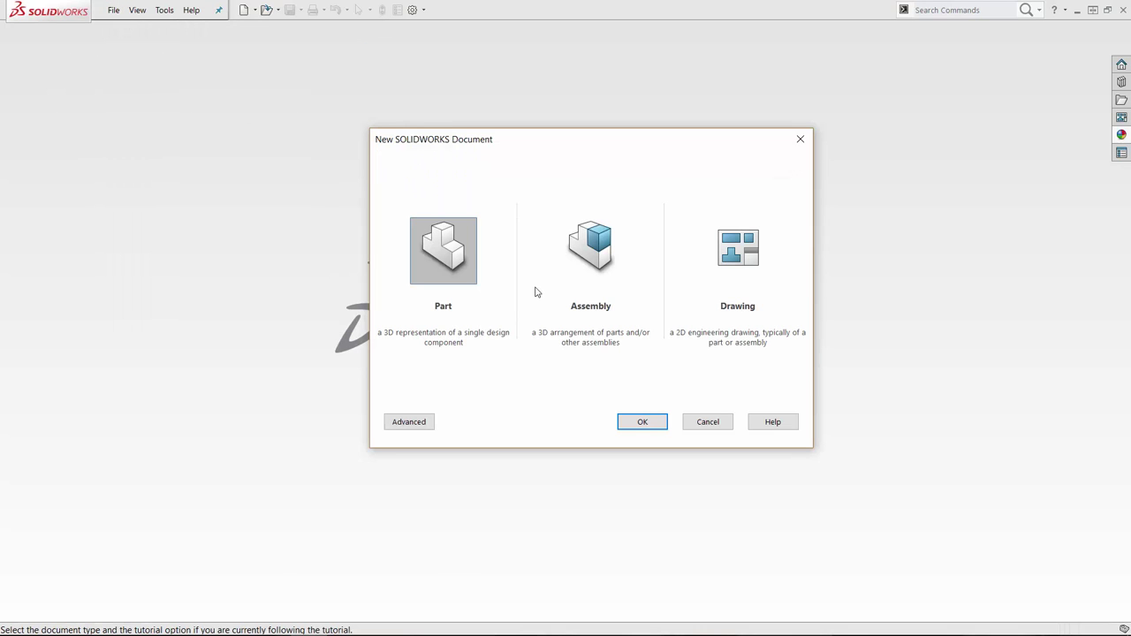
left_click(631, 421)
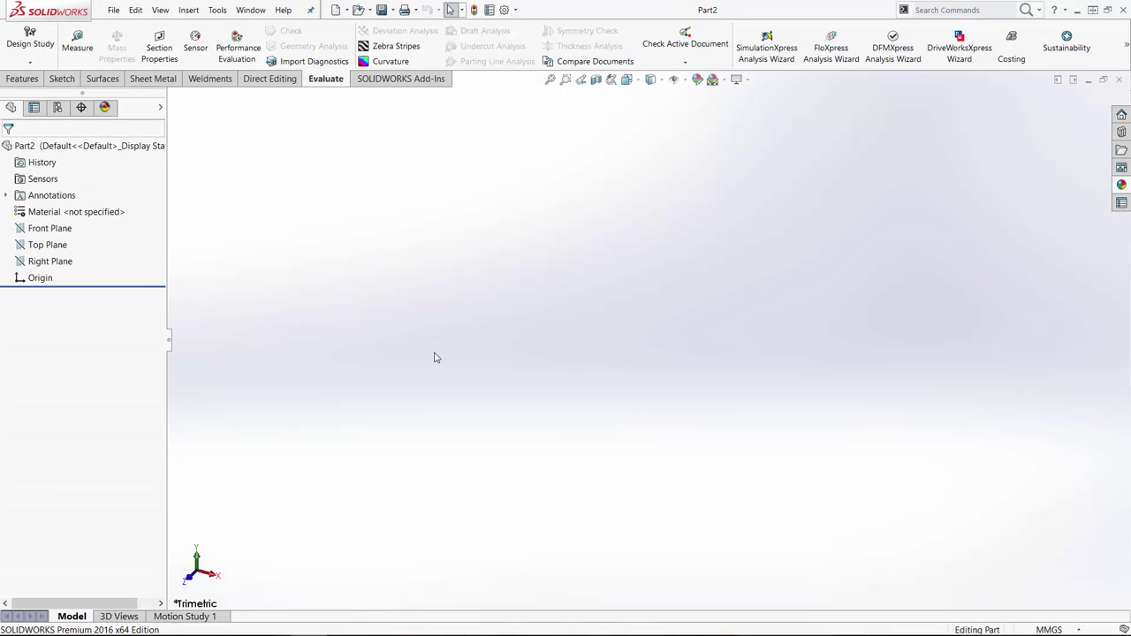
On the Top Plane, sketch a circle centred on the origin and a line across its diameter.
left_click(47, 245)
left_click(48, 237)
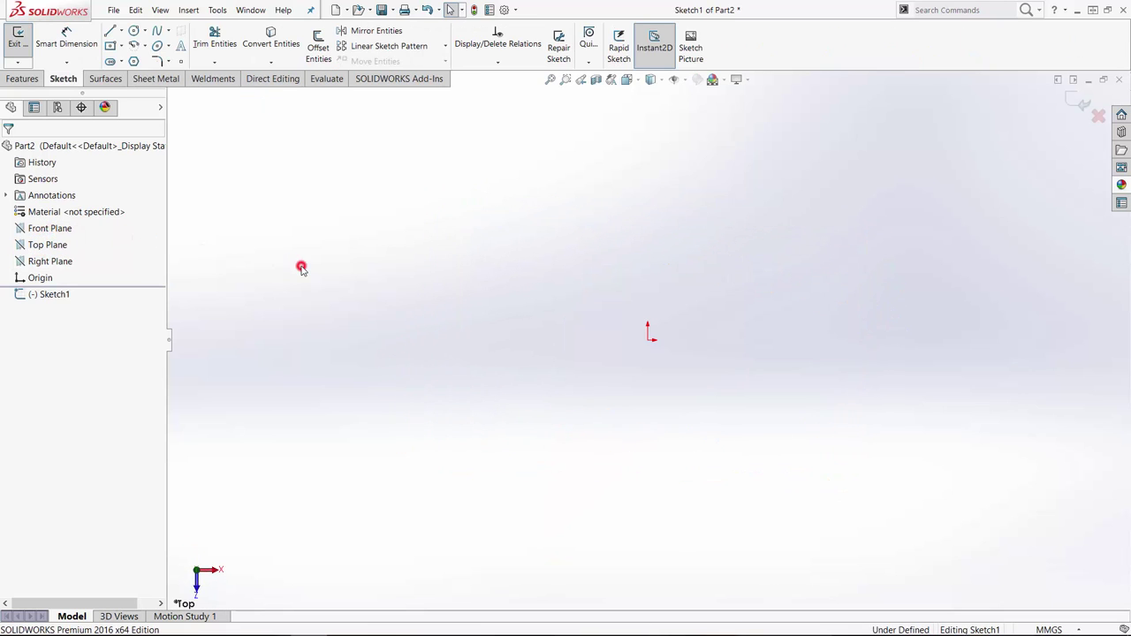
left_click(135, 31)
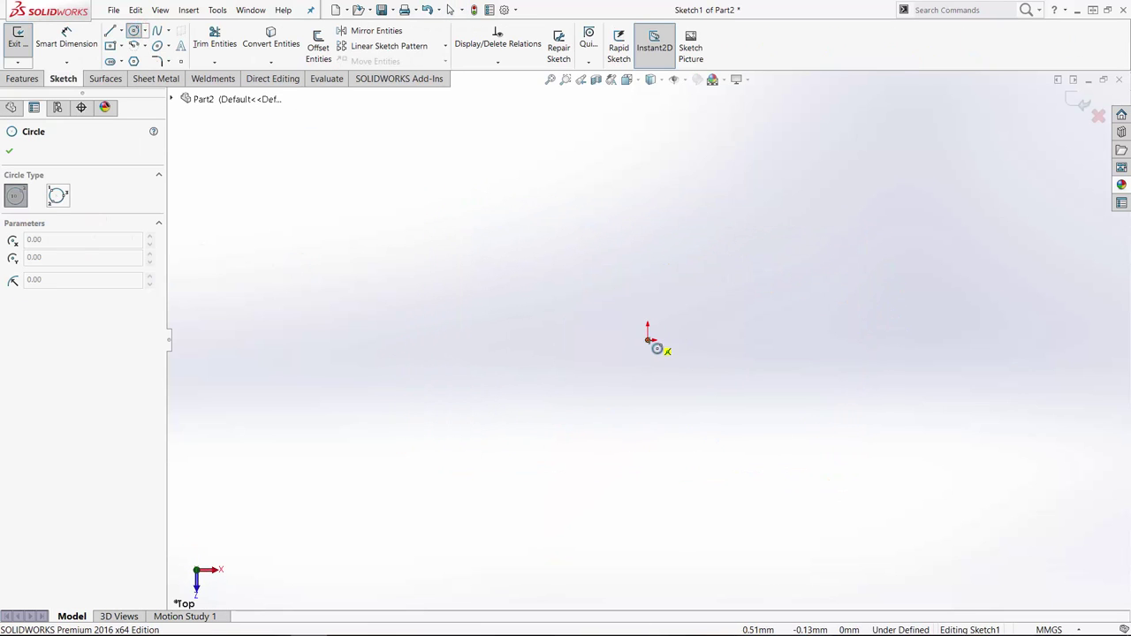
left_click(648, 339)
left_click(727, 265)
left_click(110, 31)
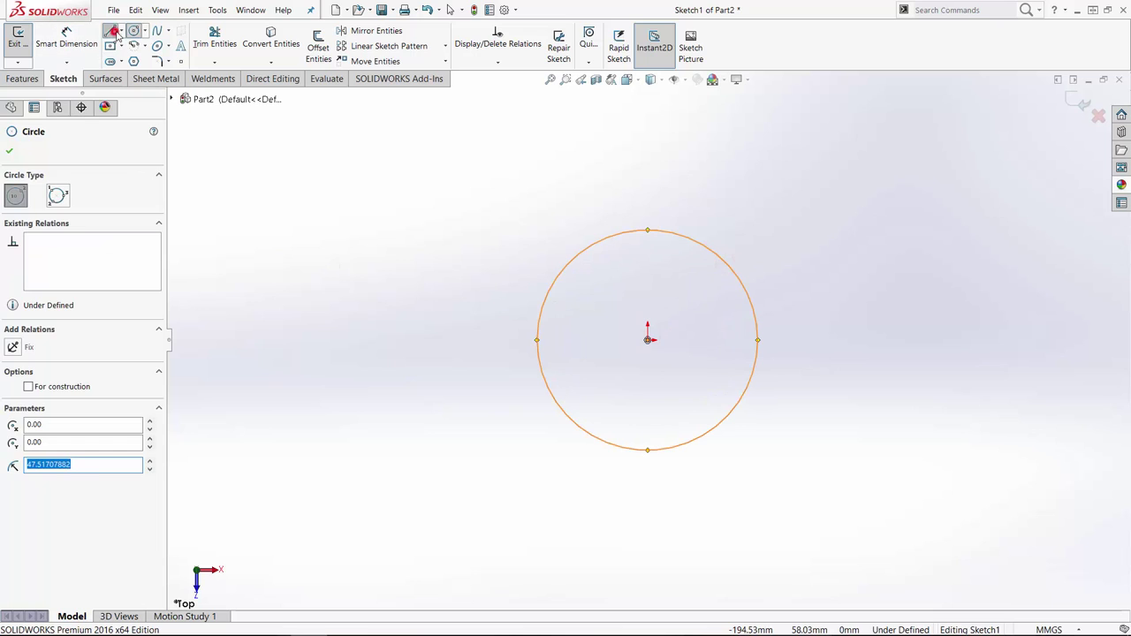
left_click(537, 339)
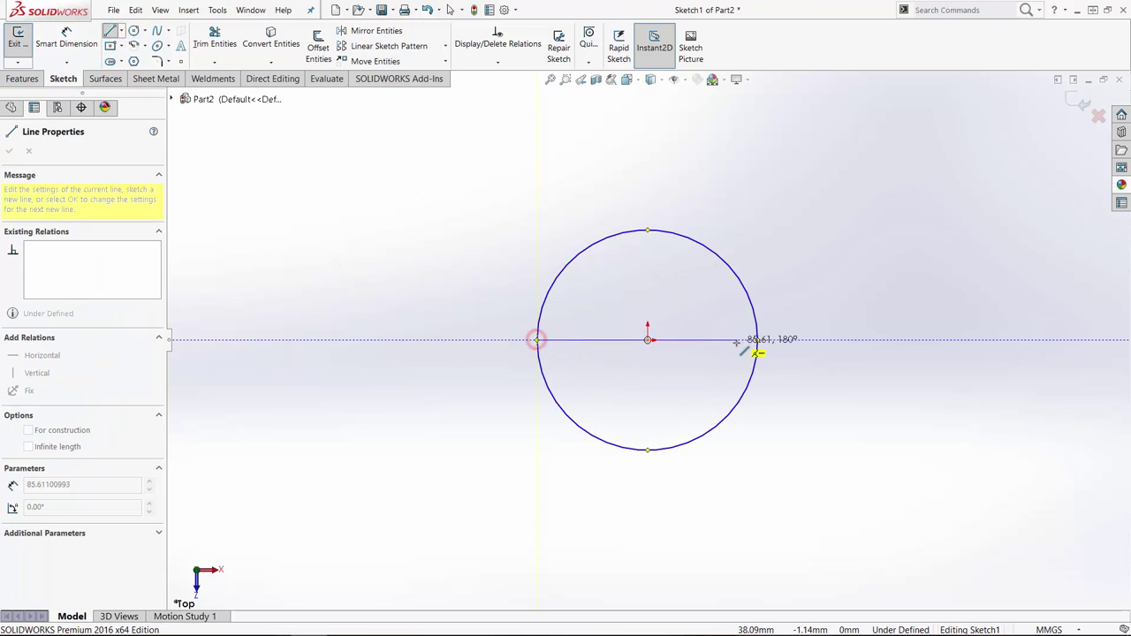
left_click(758, 340)
right_click(793, 311)
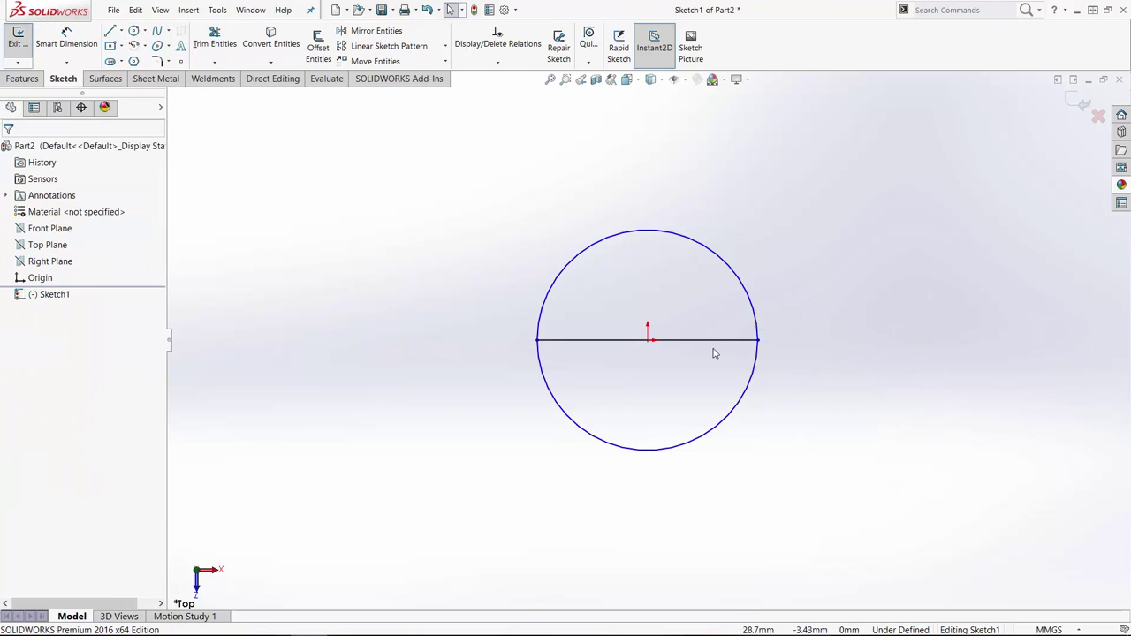
left_click(822, 327)
Trim away the circle's lower half and turn the diameter line into construction geometry.
left_click(214, 39)
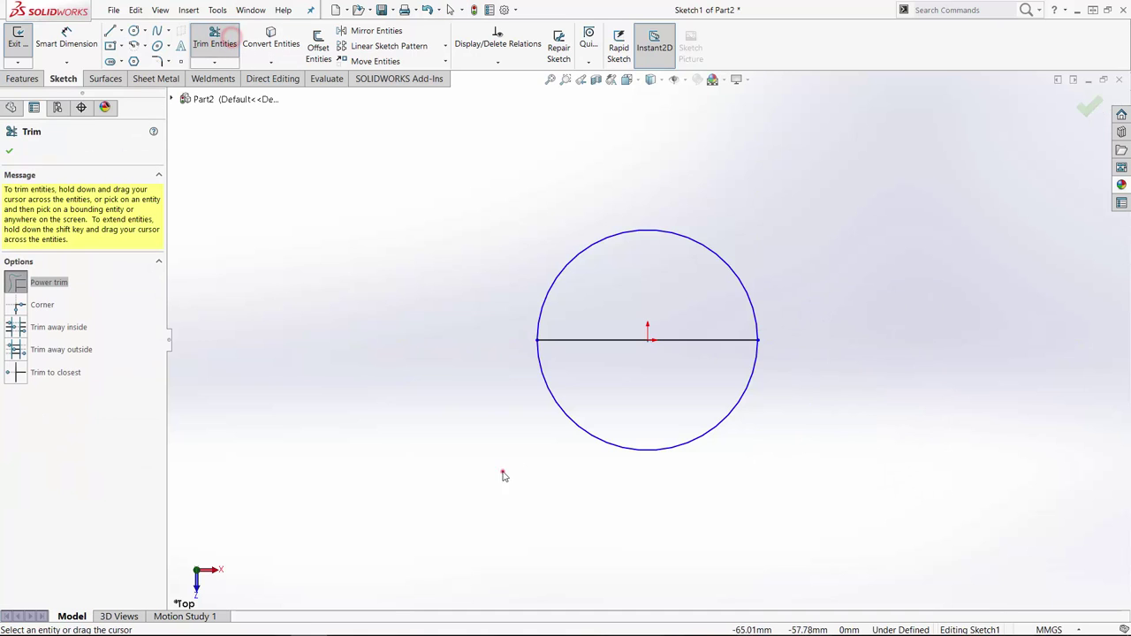
left_click_drag(502, 471, 655, 394)
key("Escape")
left_click(614, 341)
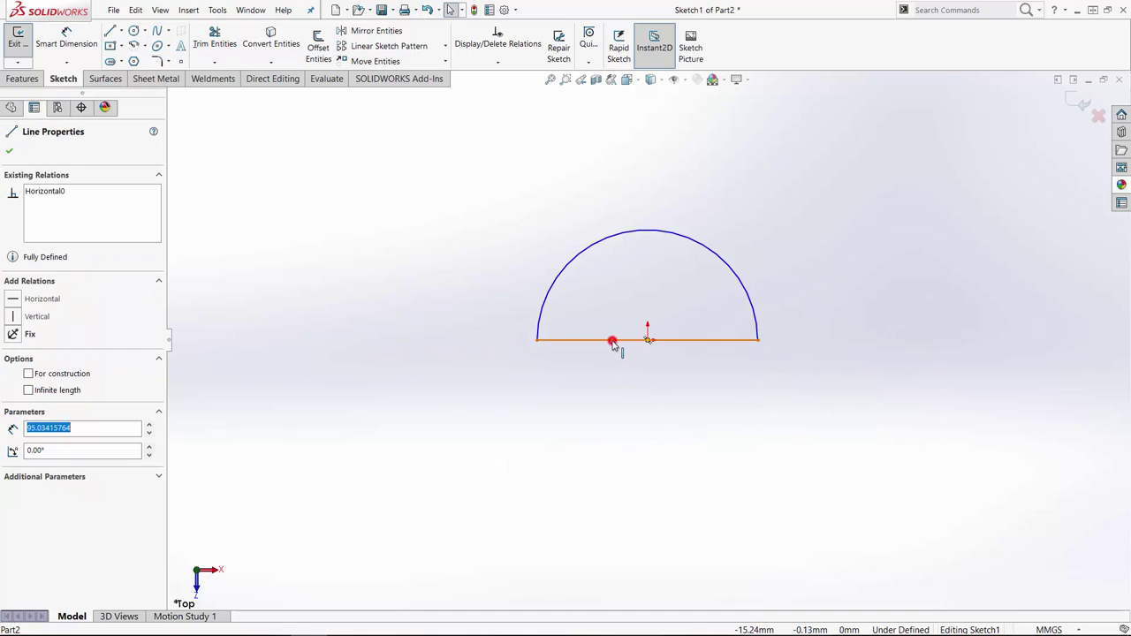
left_click(657, 298)
left_click(734, 444)
Smart Dimension the arc (value 50 entered) so the half circle is fully defined at R25.
left_click(67, 40)
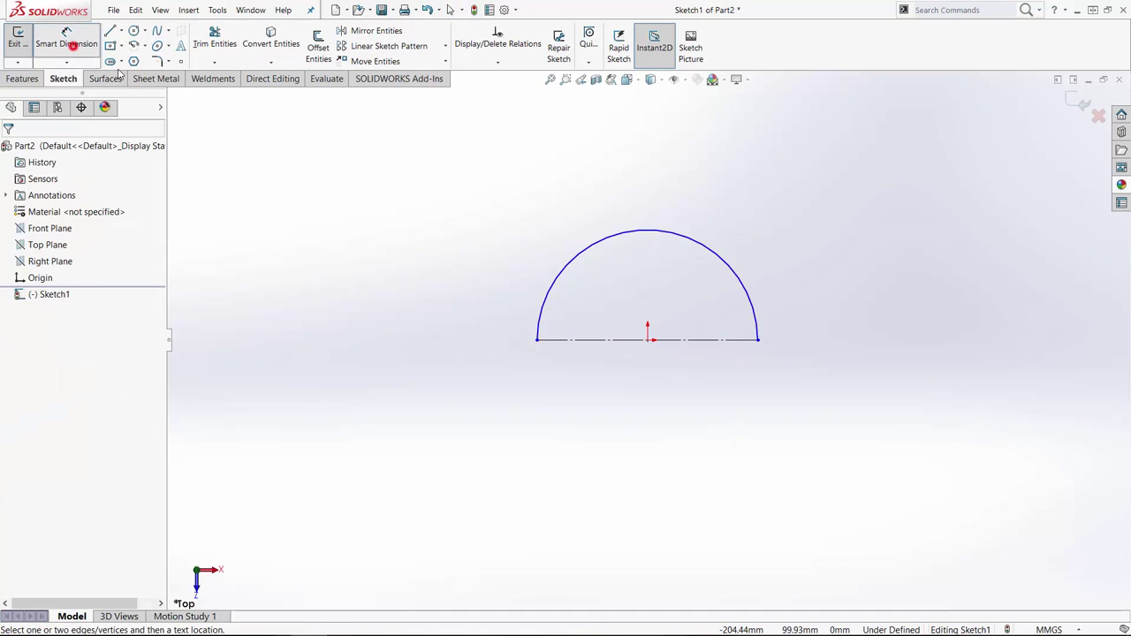
left_click(724, 257)
left_click(786, 219)
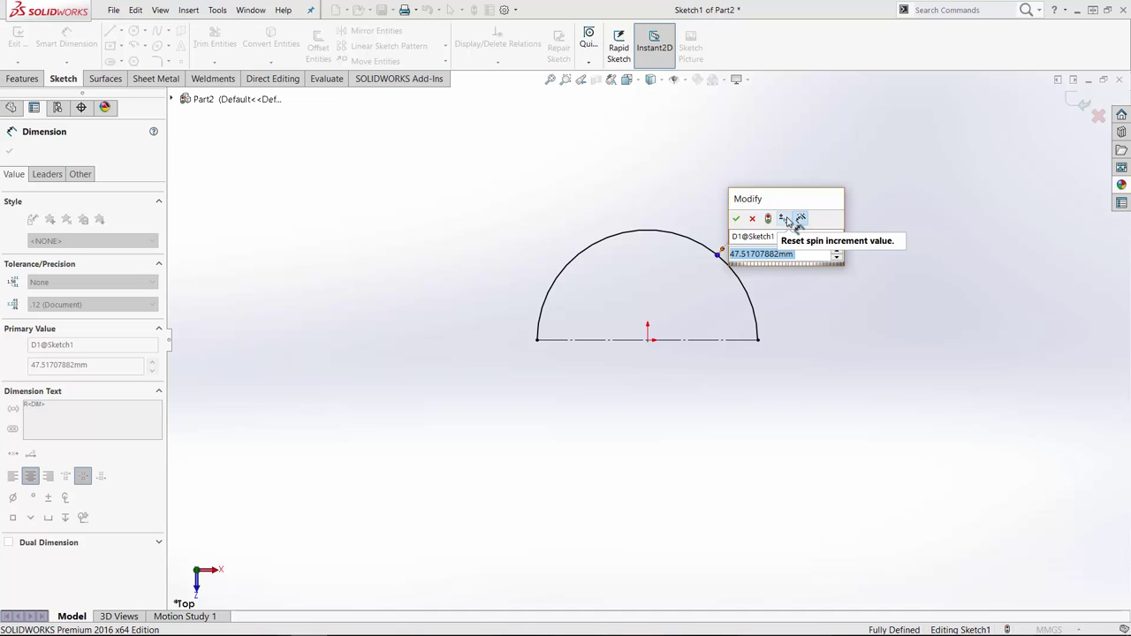
type("50/")
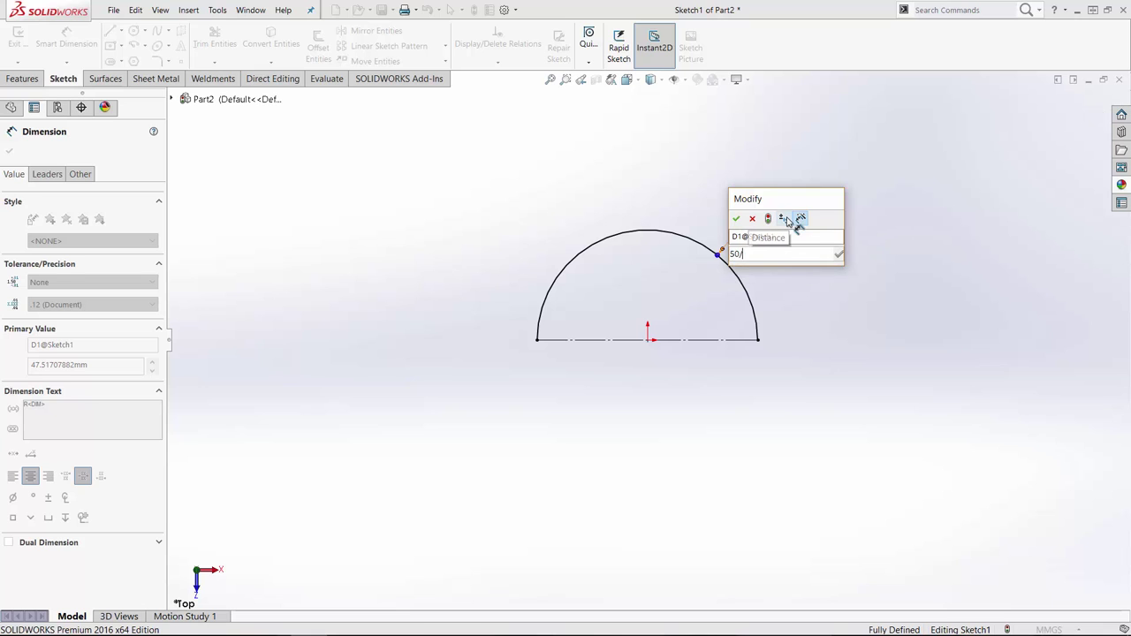
key("Return")
key("Escape")
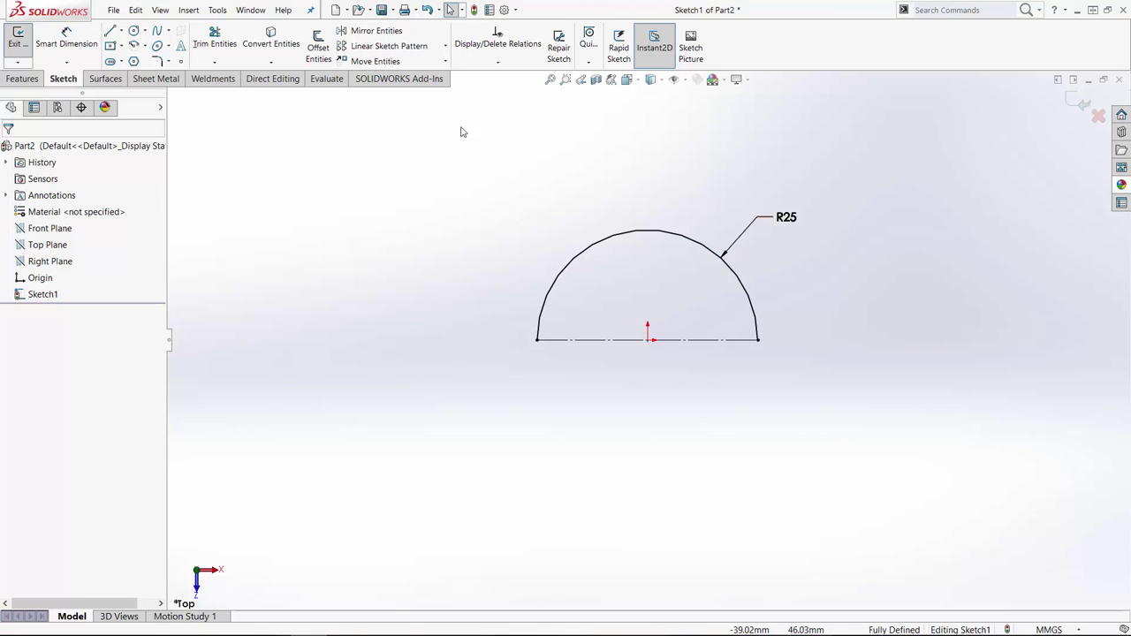
left_click(27, 81)
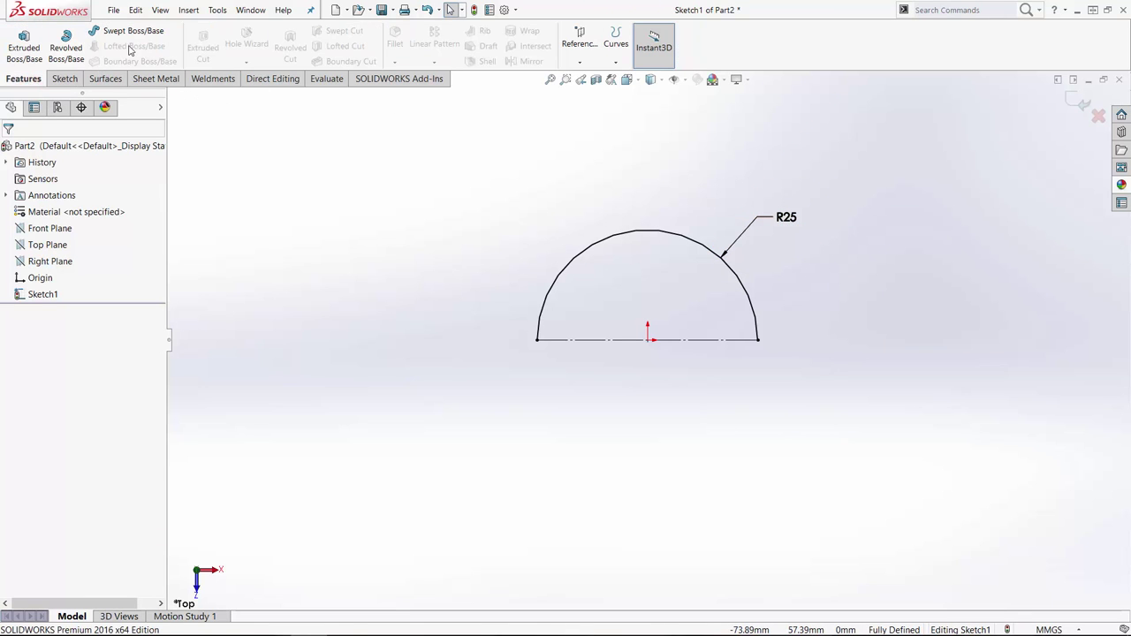
Revolve the R25 half-circle 360° into a solid sphere and view it isometrically.
left_click(69, 48)
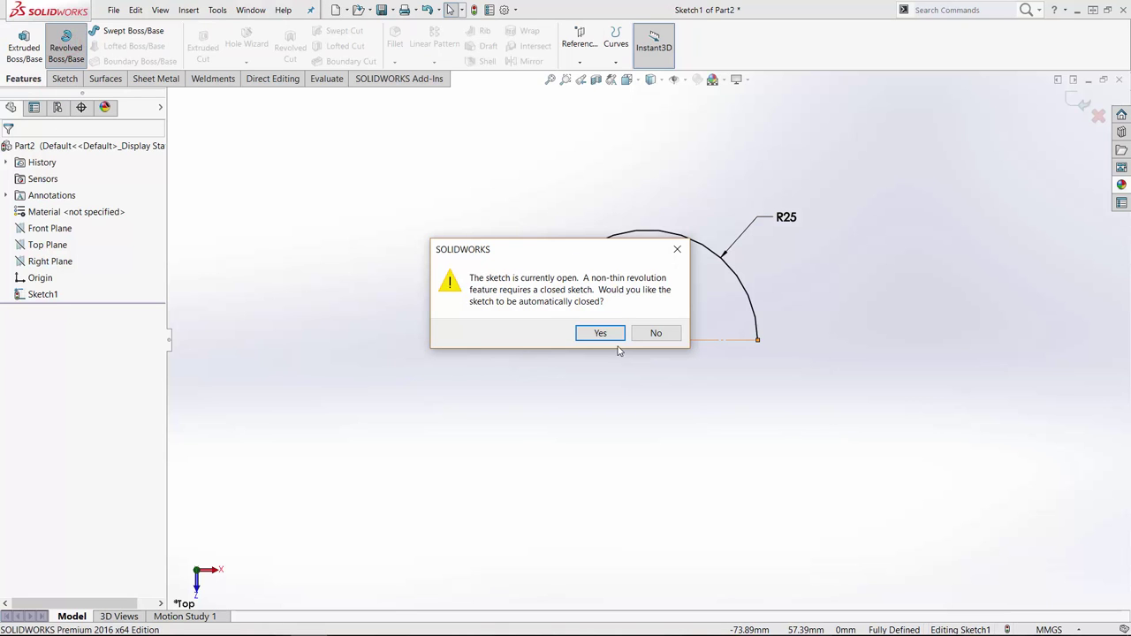
left_click(619, 337)
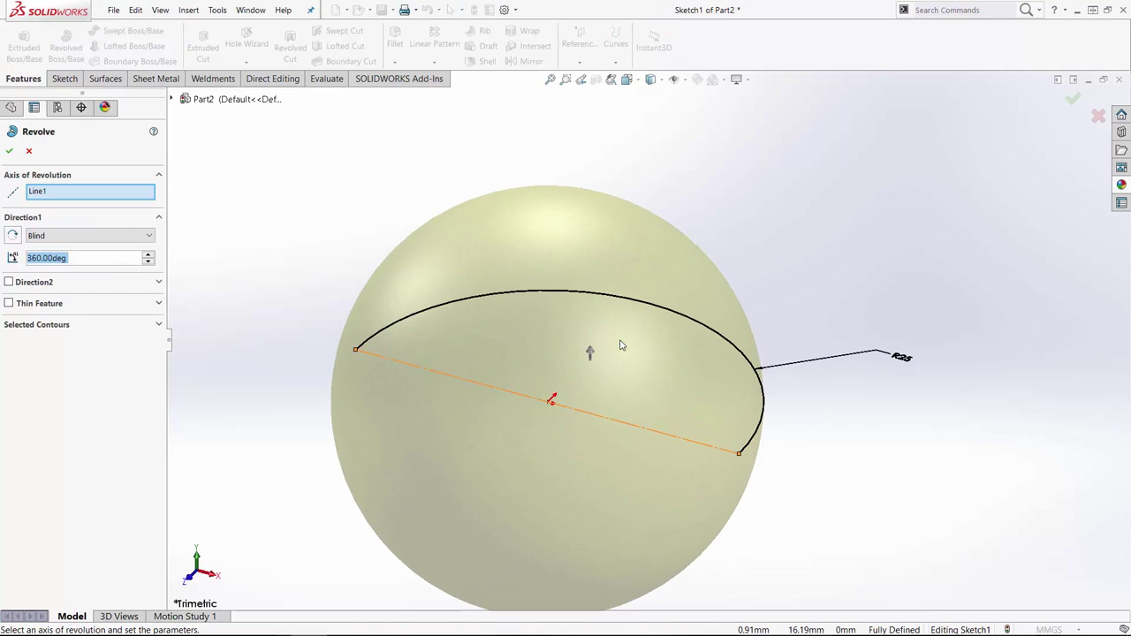
key("Return")
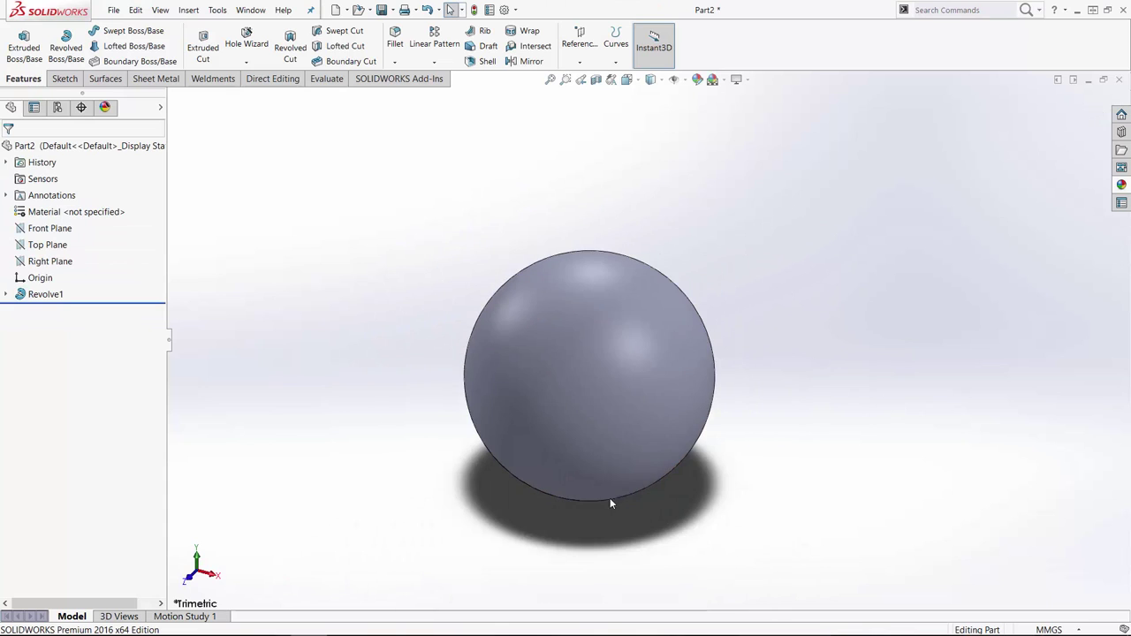
middle_click_drag(610, 500, 680, 549)
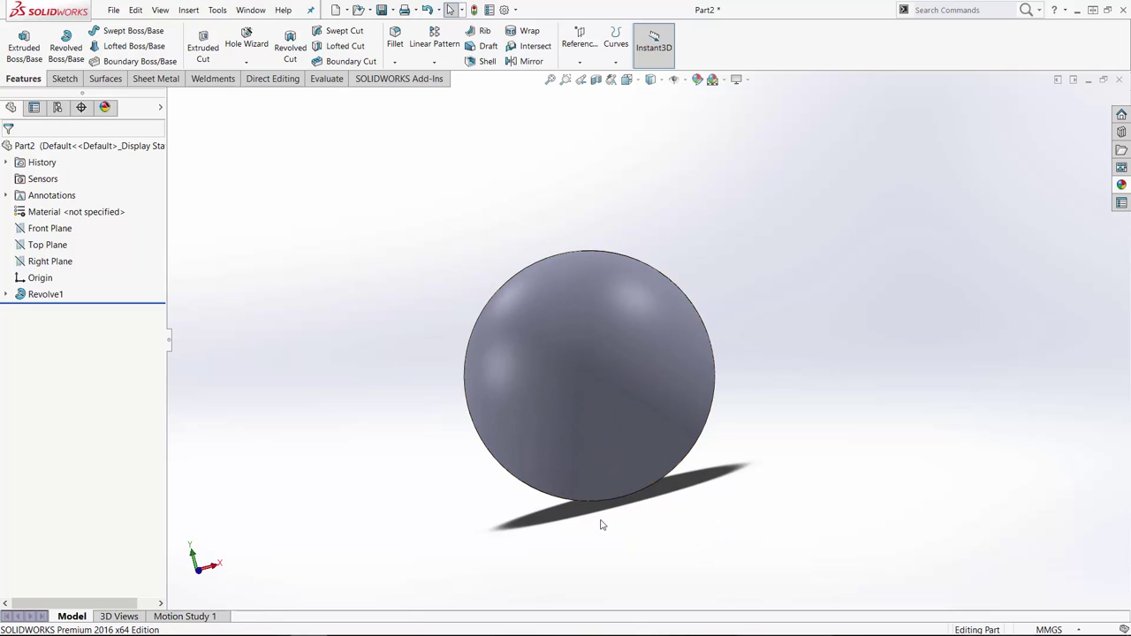
key("ctrl+7")
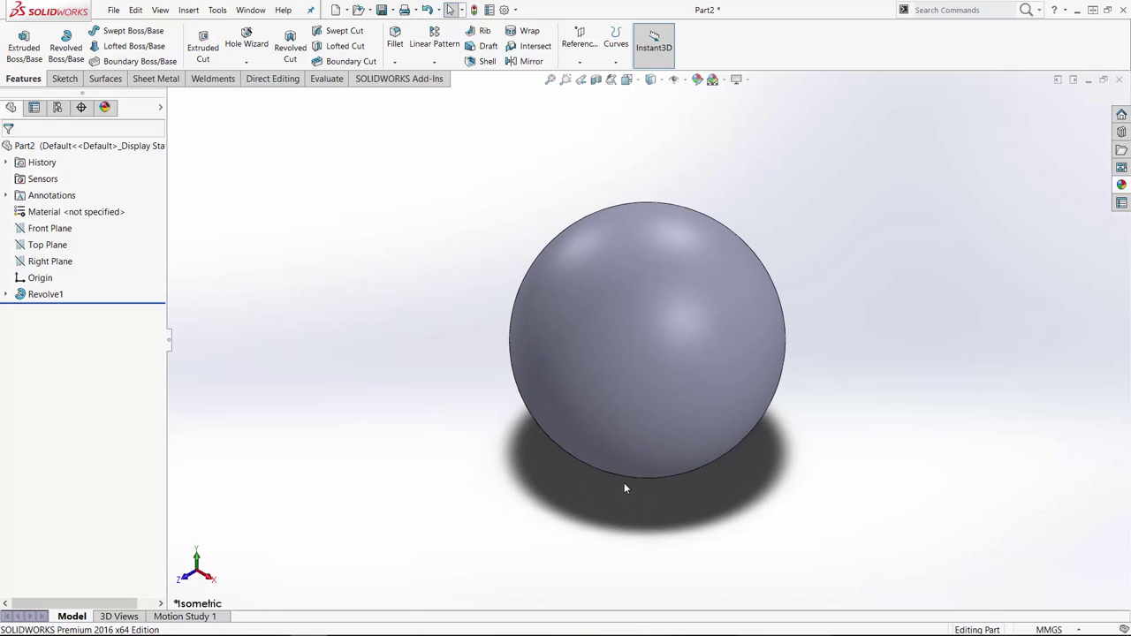
On the Front Plane, sketch a horizontal line right and a vertical line down from the origin.
left_click(50, 228)
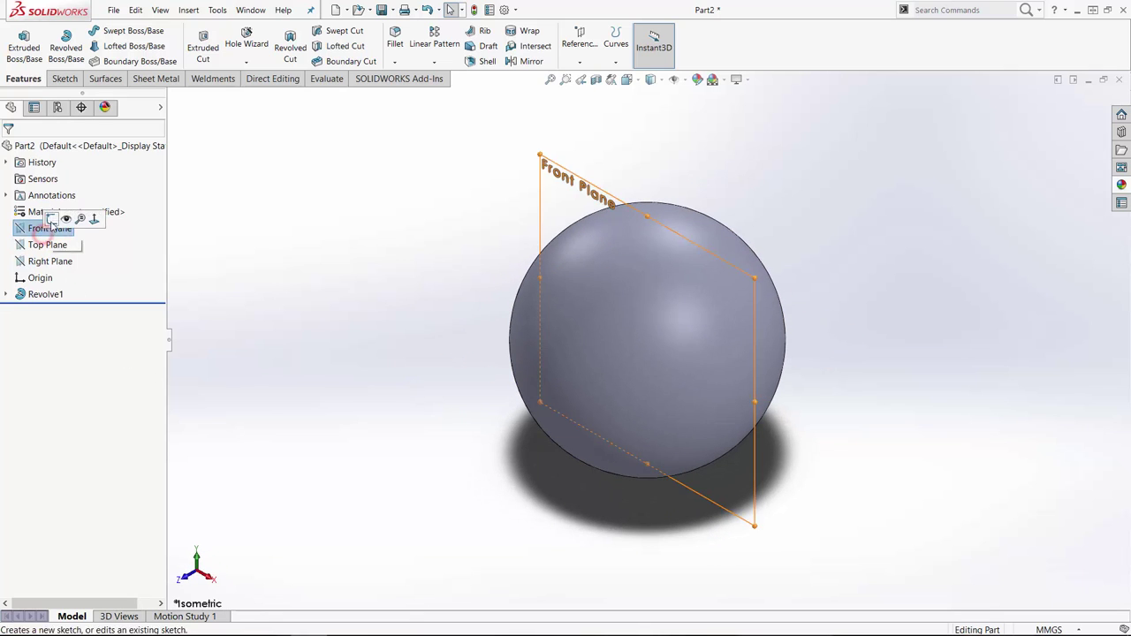
left_click(53, 217)
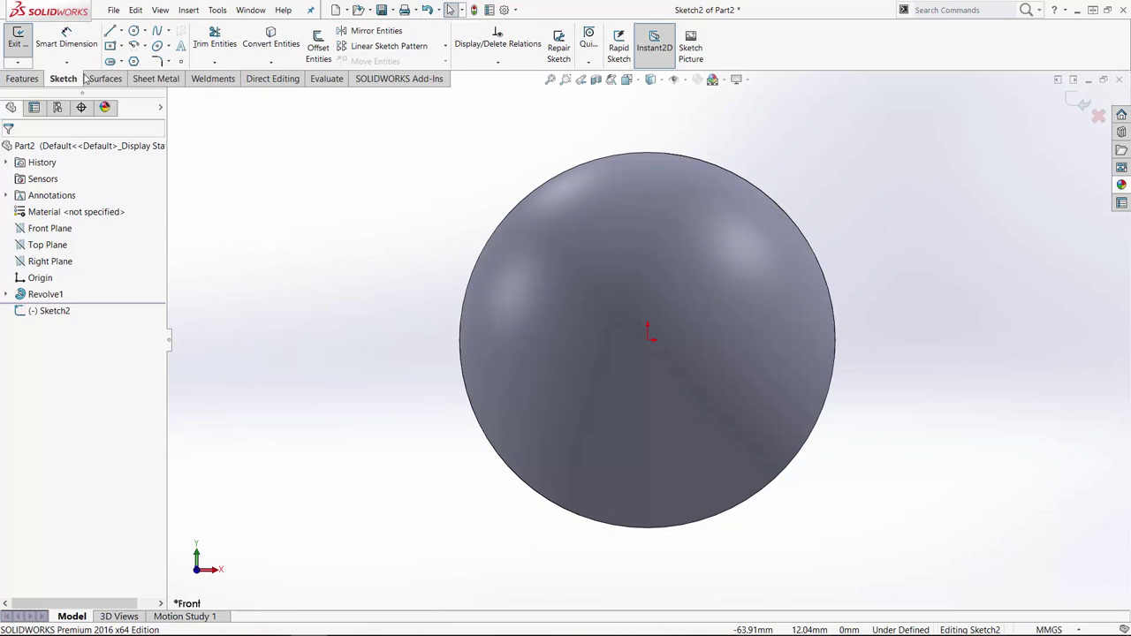
left_click(107, 33)
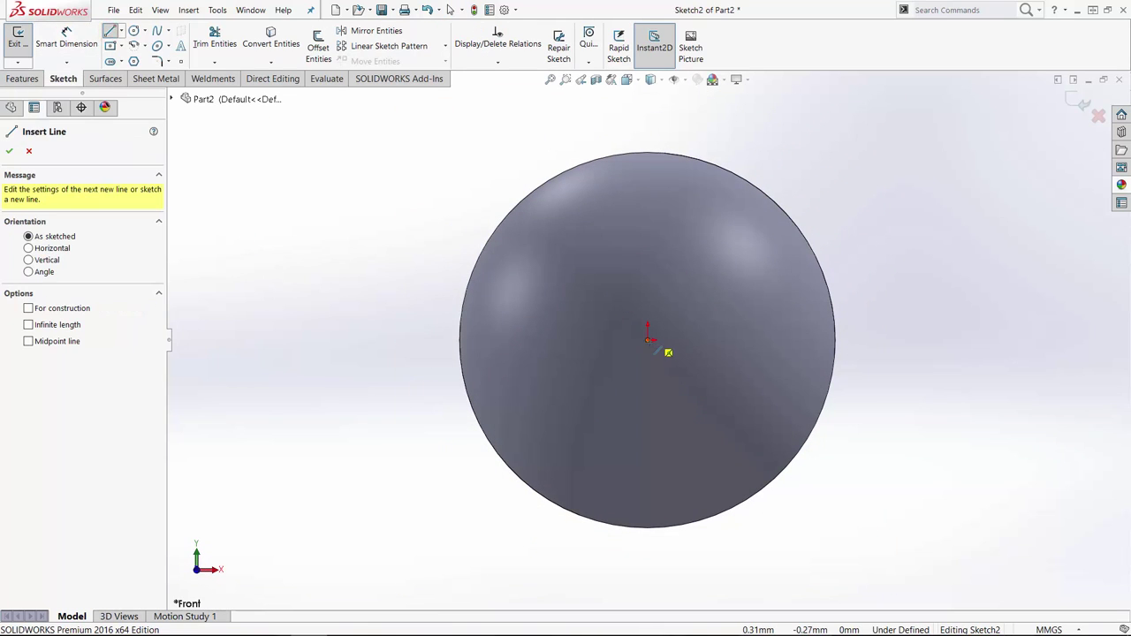
left_click(649, 341)
left_click(873, 339)
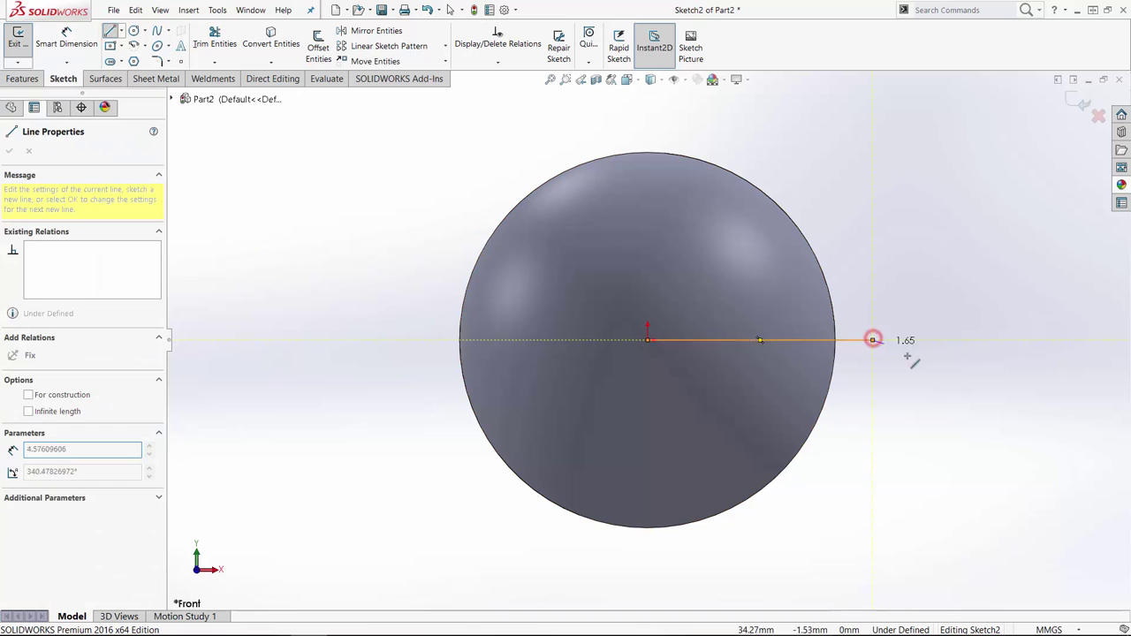
key("Escape")
left_click(108, 34)
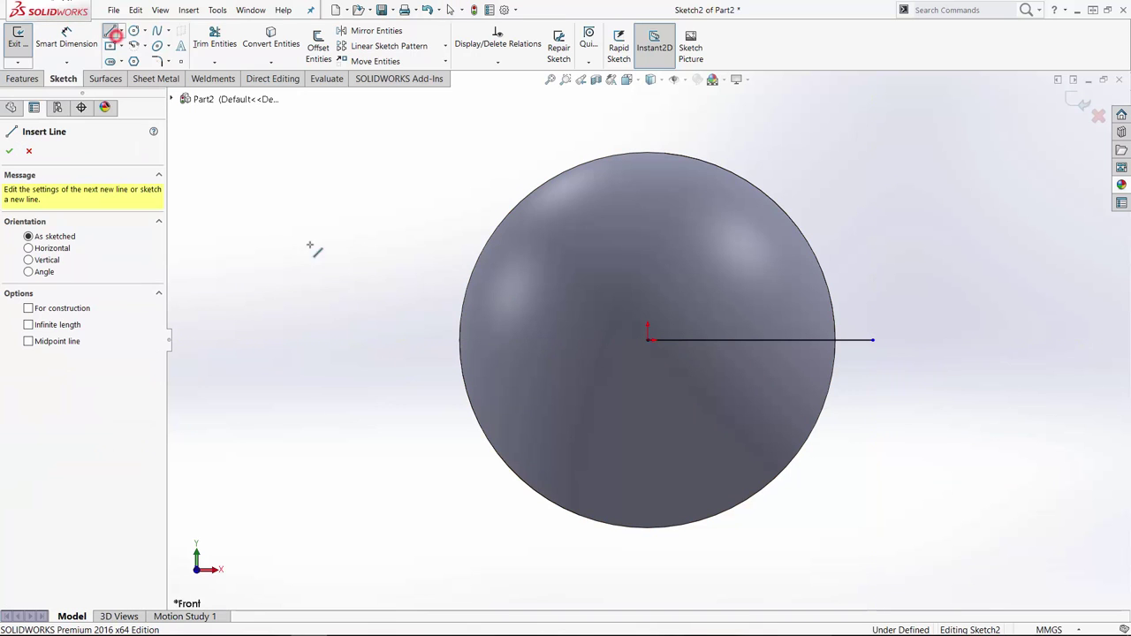
left_click(652, 342)
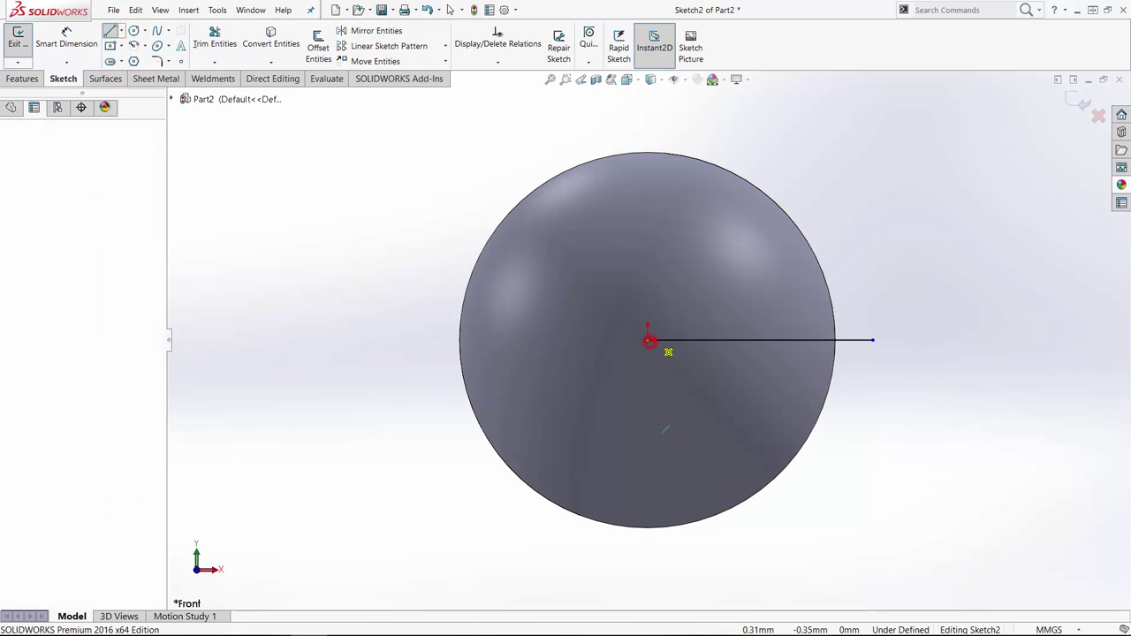
left_click(648, 575)
key("Escape")
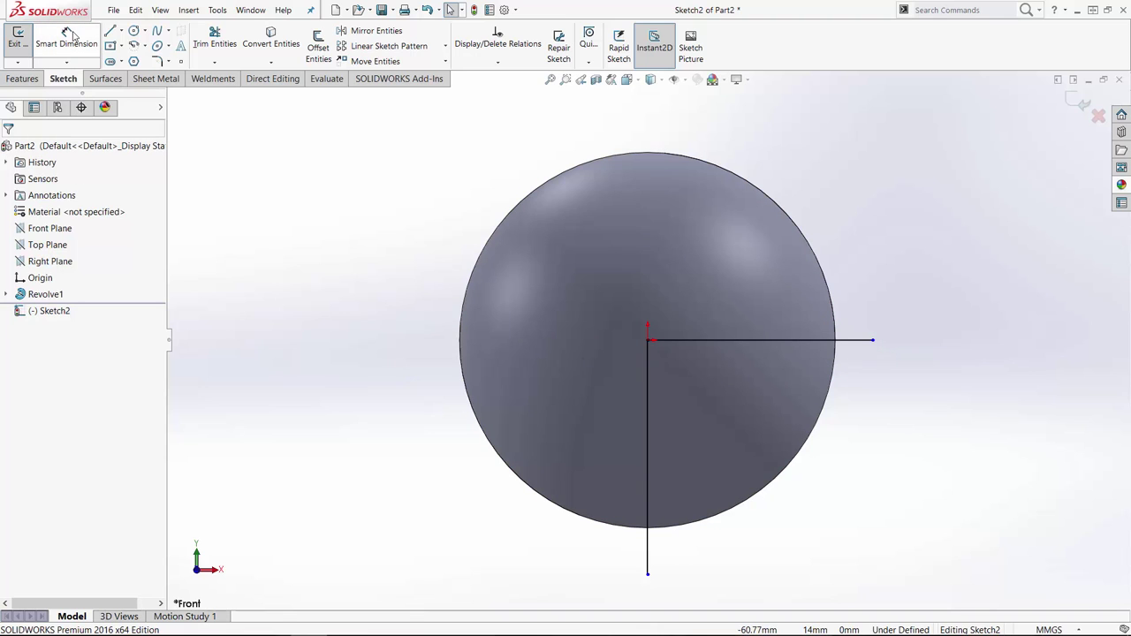
Add a 15 mm sketch fillet at the corner where the two lines meet.
left_click(164, 61)
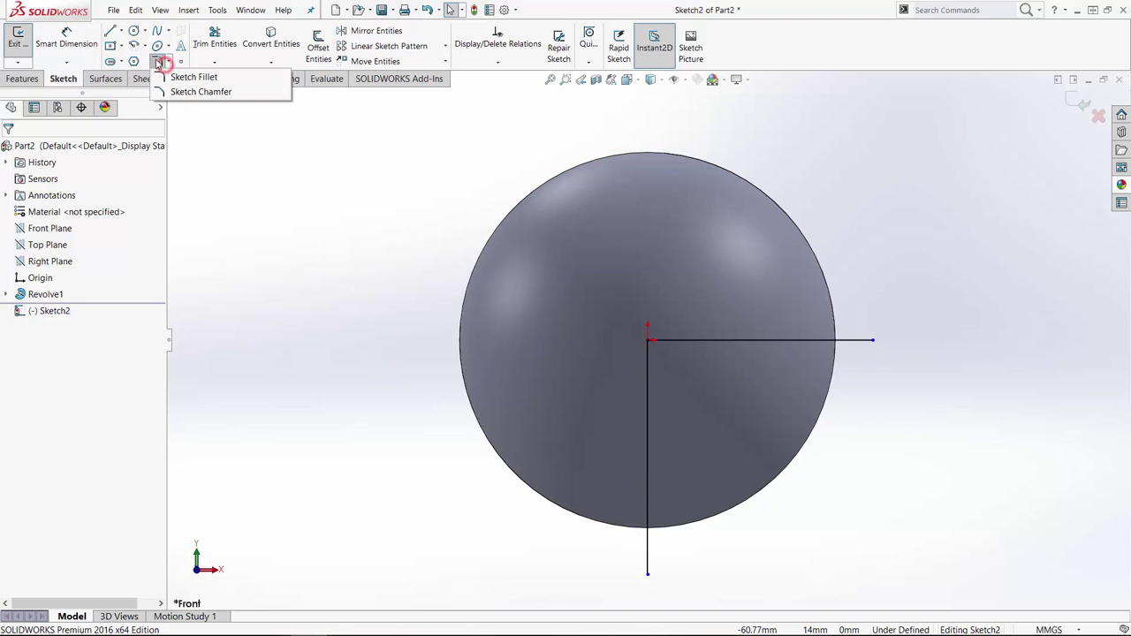
left_click(167, 82)
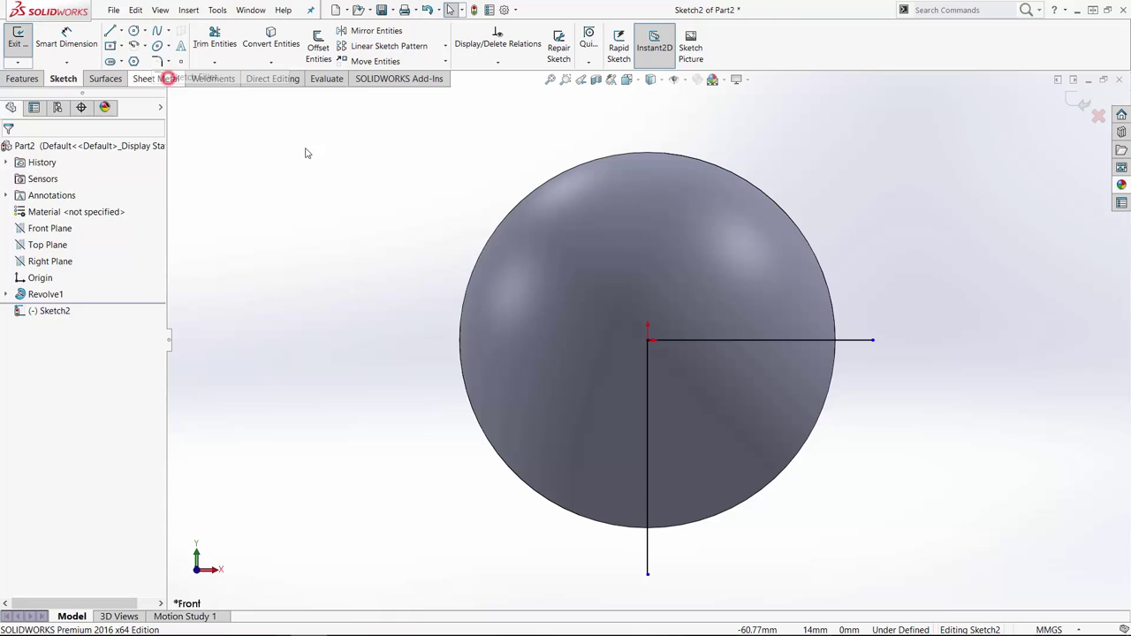
left_click(649, 341)
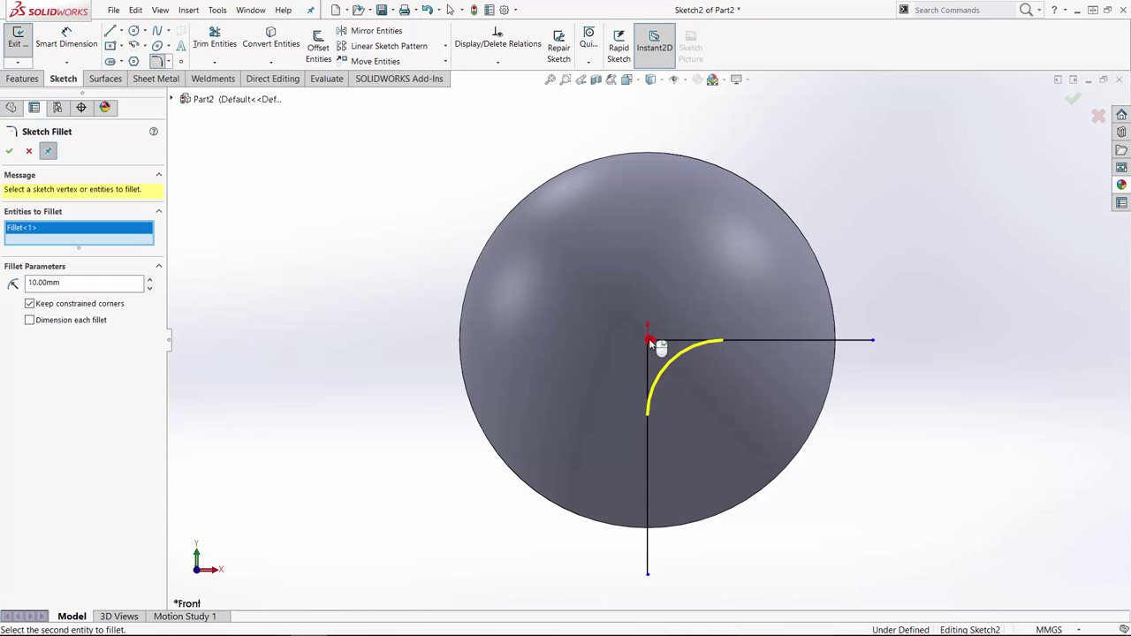
double_click(67, 281)
type("15")
key("Return")
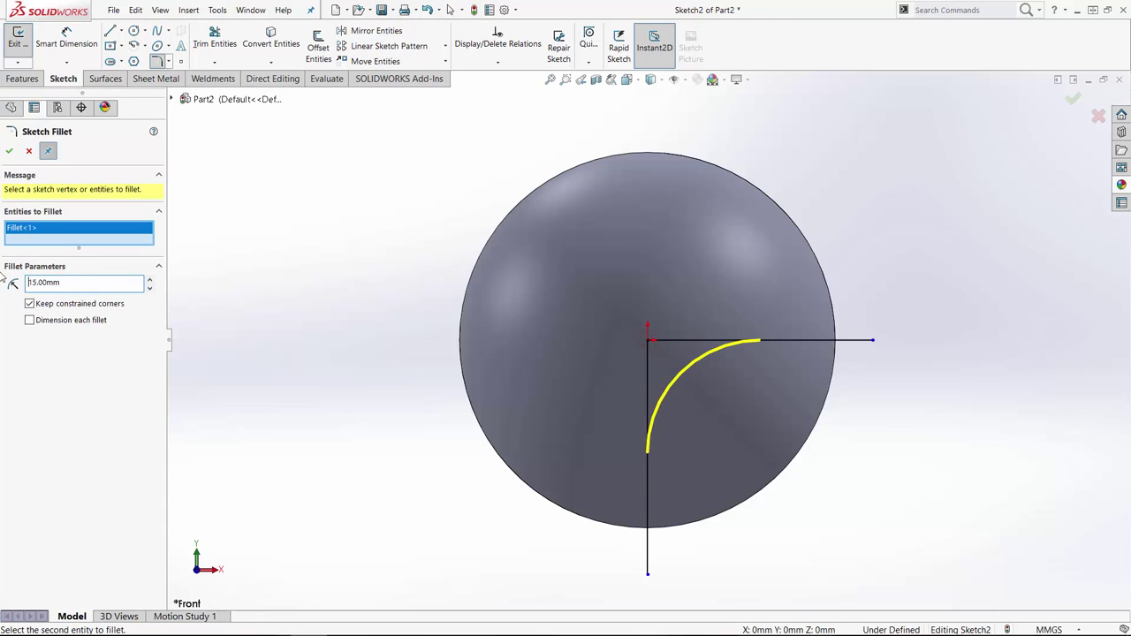
key("Escape")
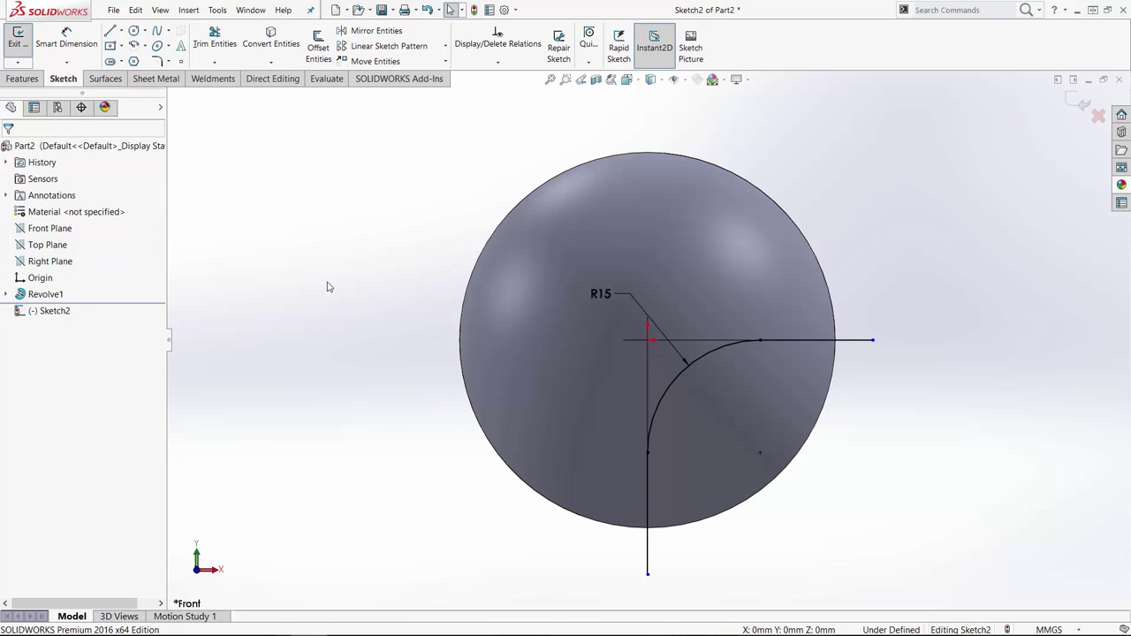
left_click(22, 78)
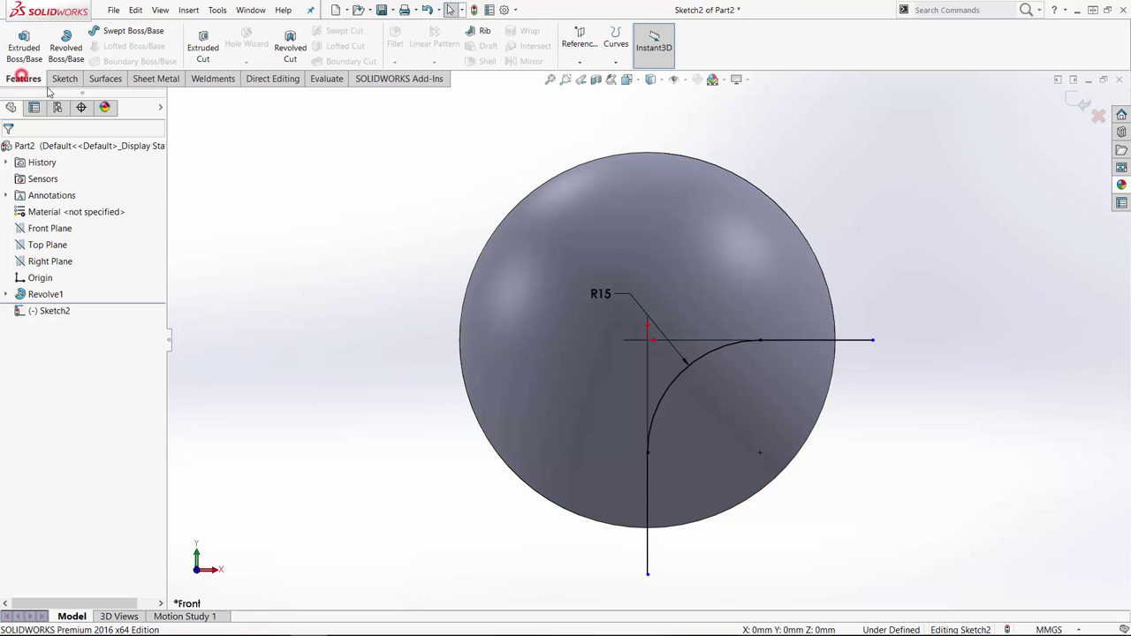
Exit Sketch2 and swept-cut a 25 mm circular profile along it through the sphere.
left_click(1071, 104)
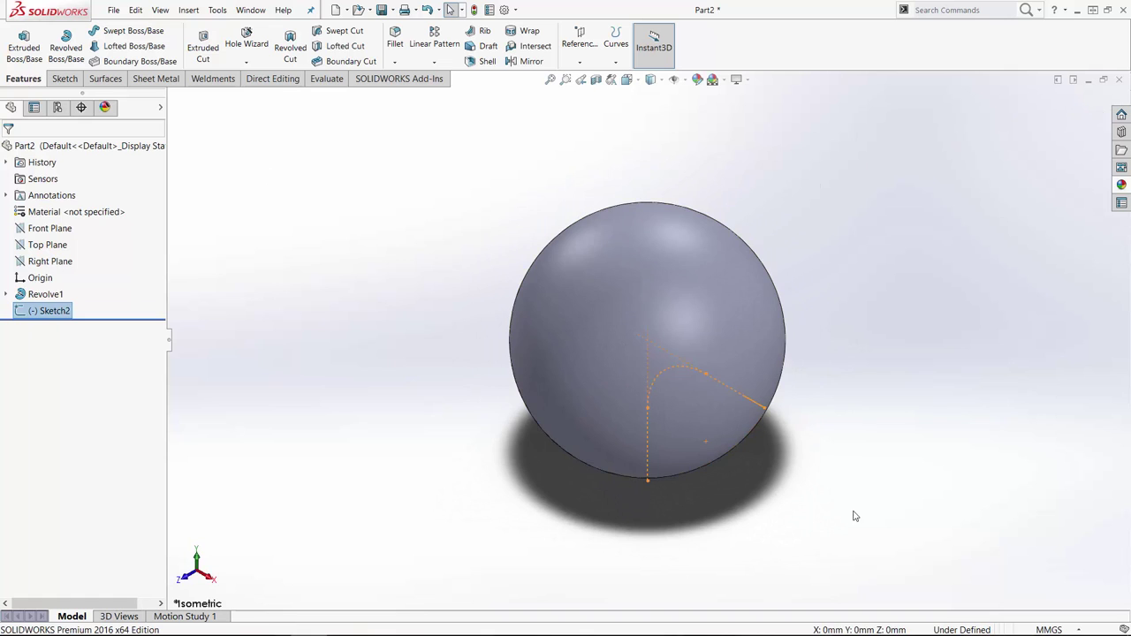
left_click(813, 476)
scroll(698, 451, "down", 3)
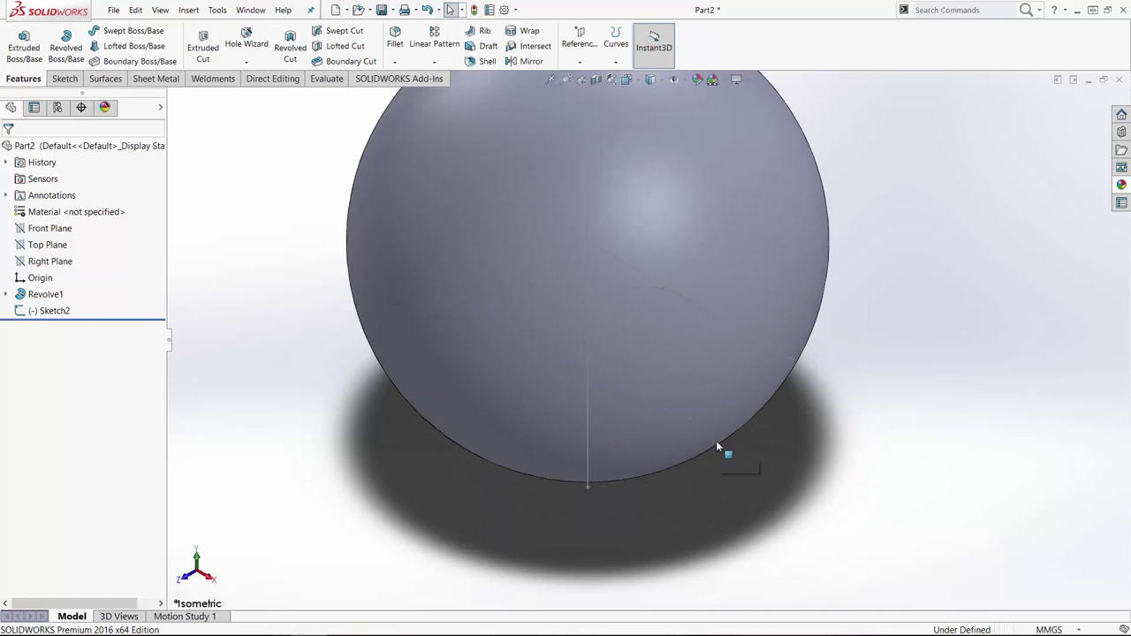
left_click(354, 31)
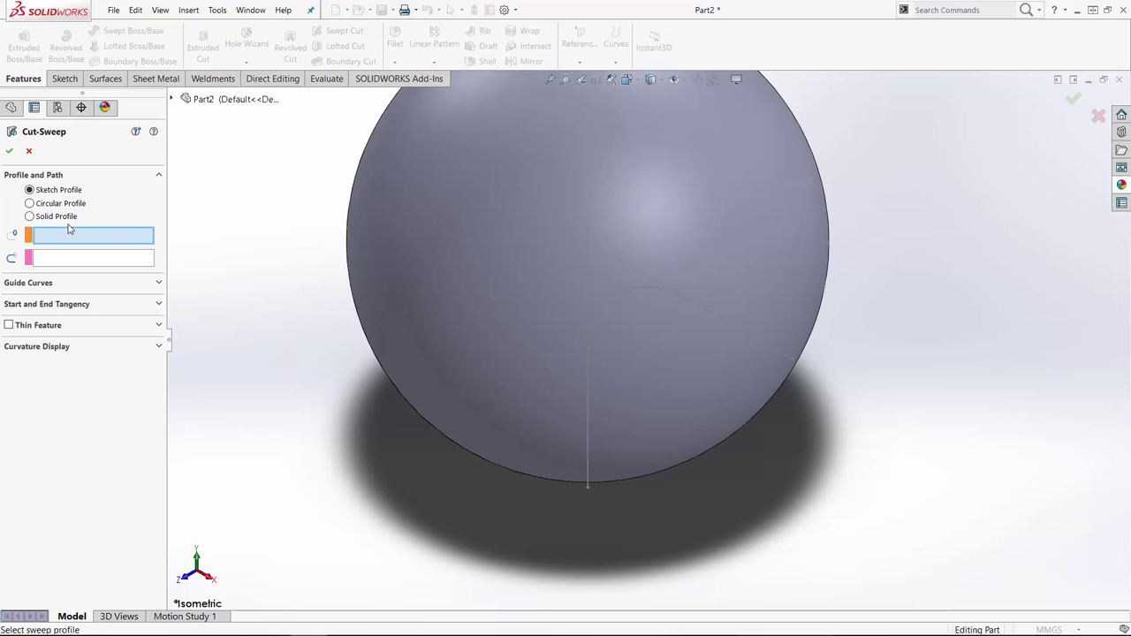
left_click(62, 204)
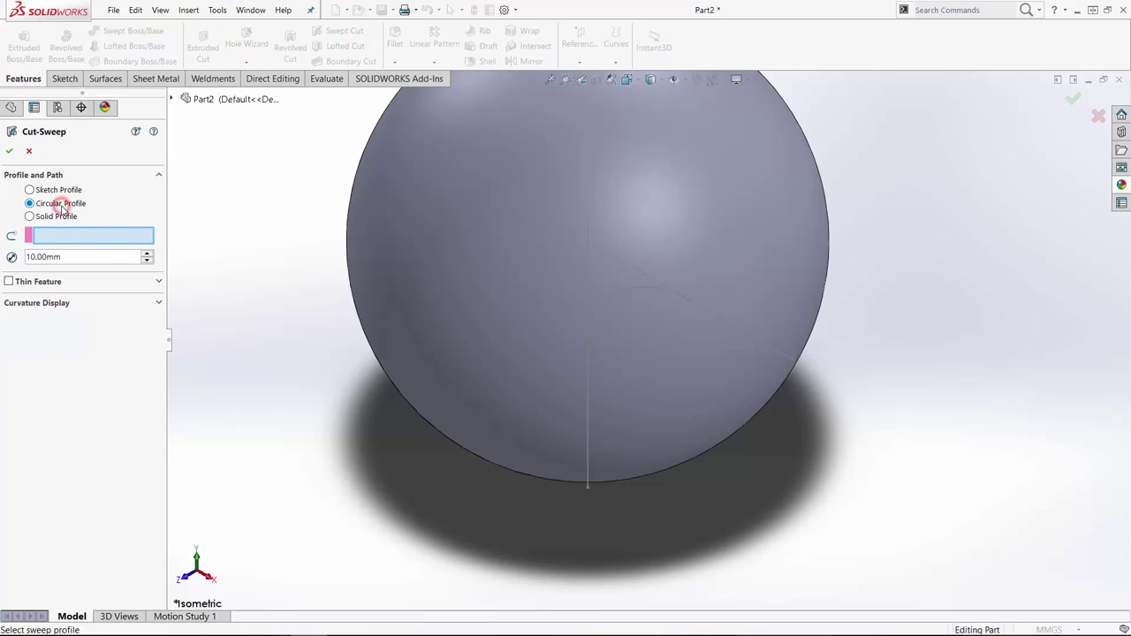
double_click(65, 256)
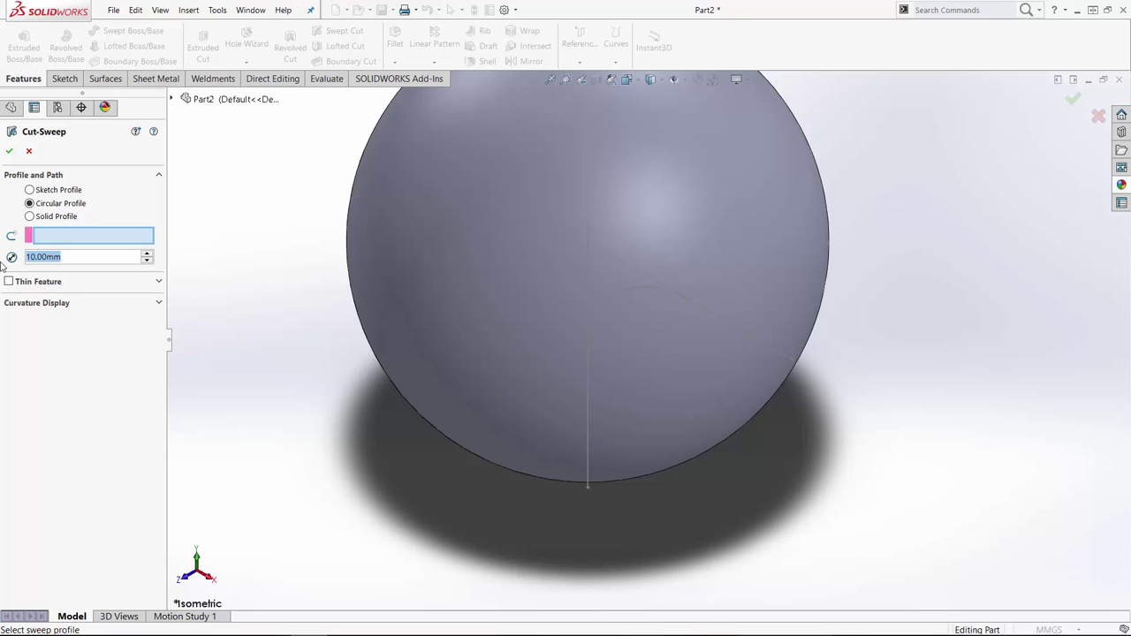
type("25")
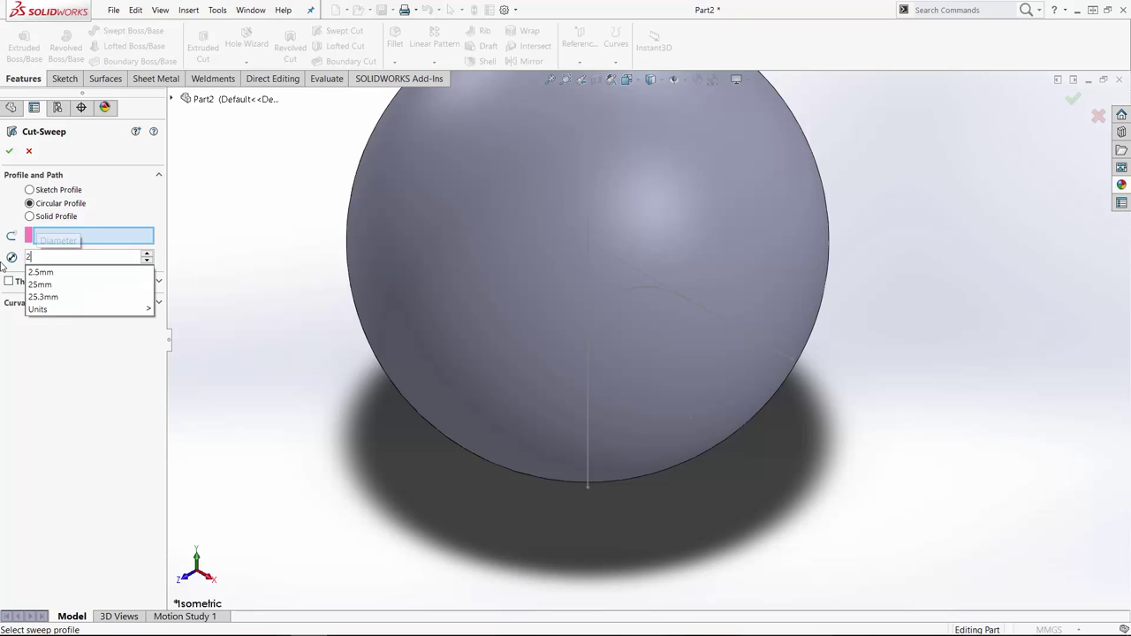
key("Return")
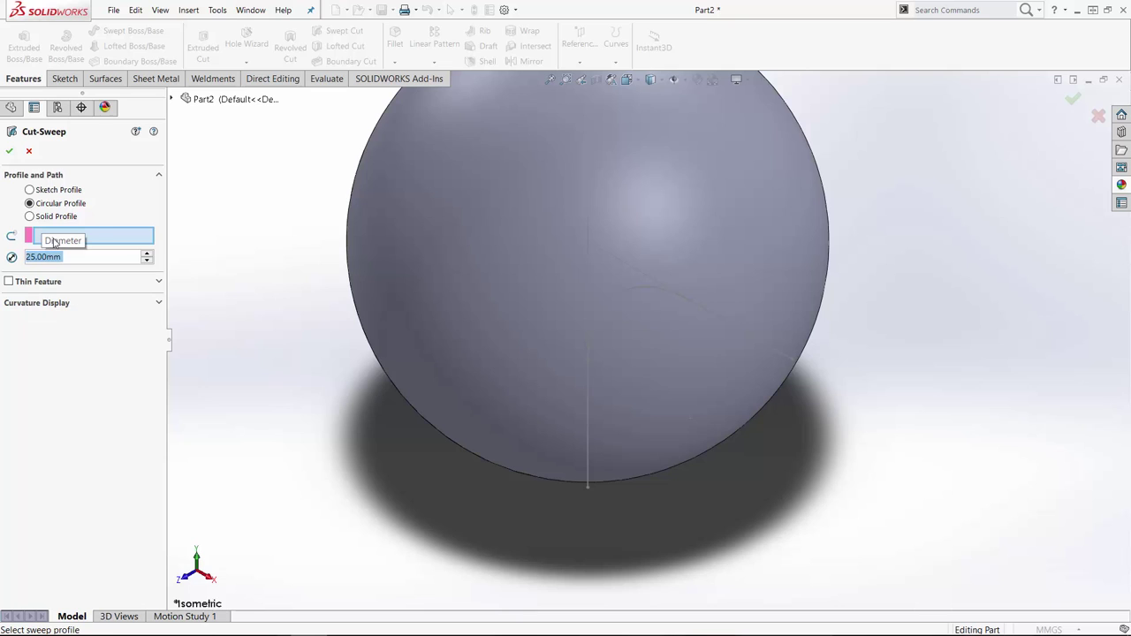
left_click(98, 239)
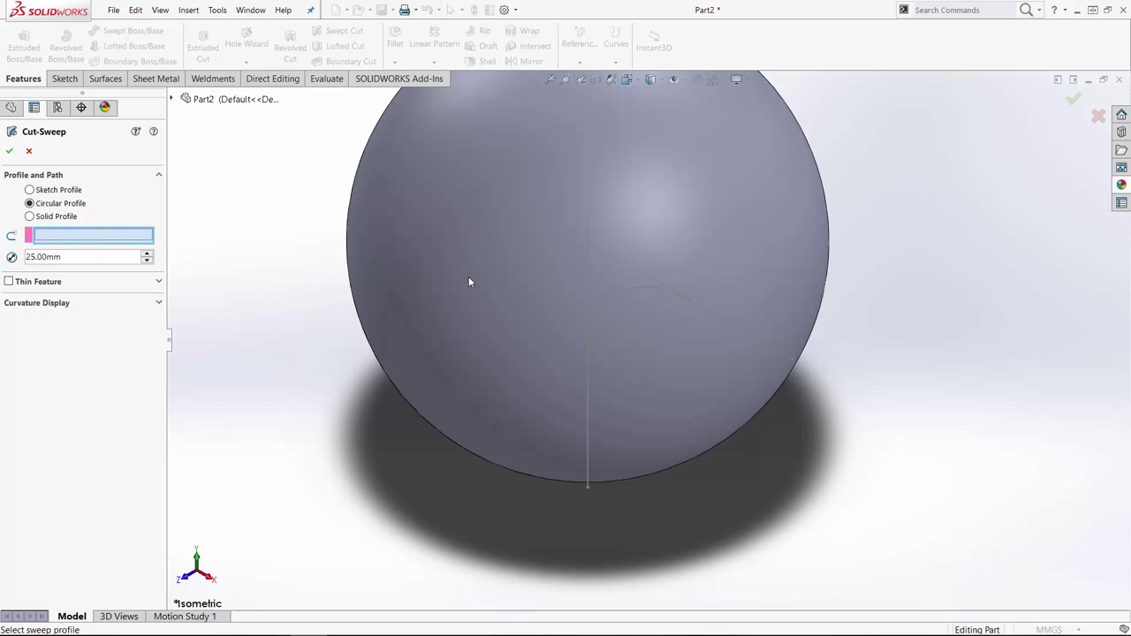
left_click(646, 286)
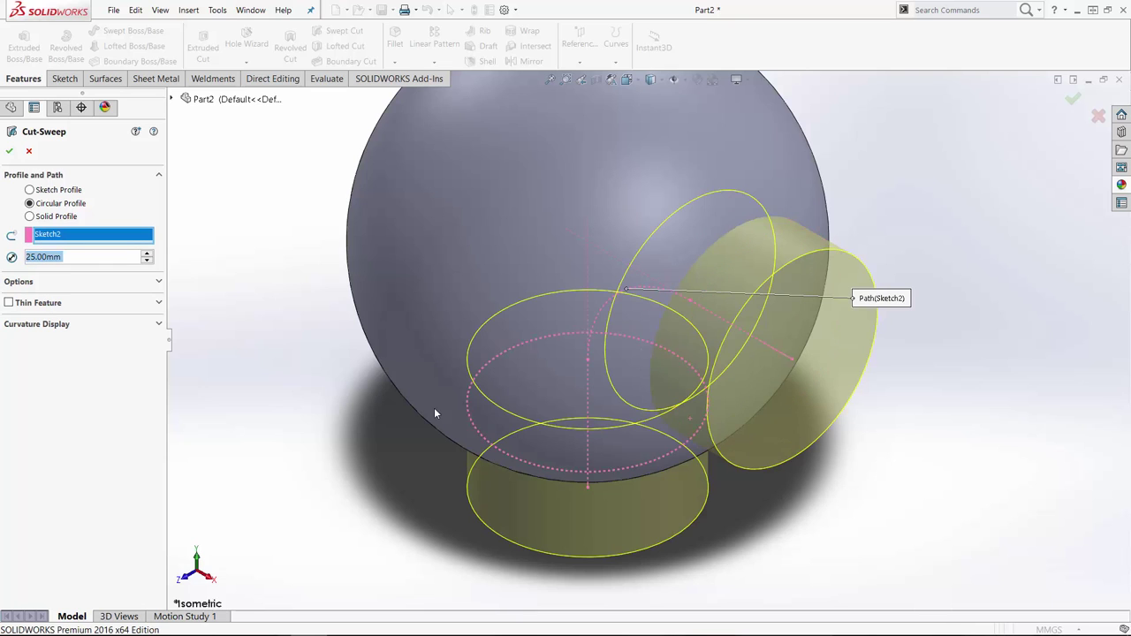
left_click(10, 152)
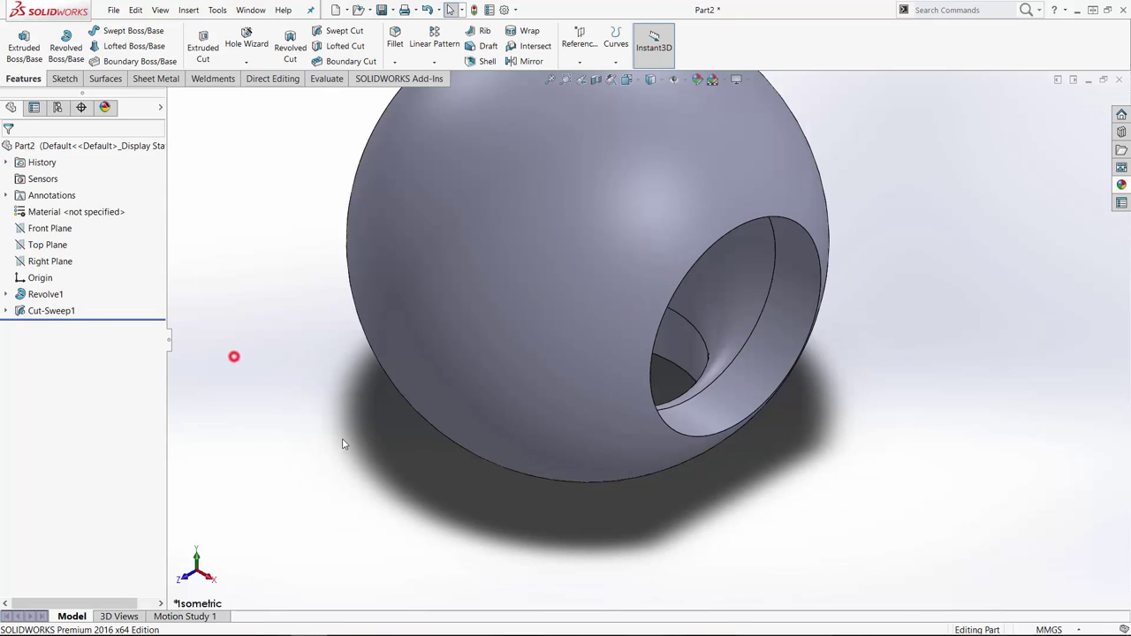
middle_click_drag(380, 376, 259, 199)
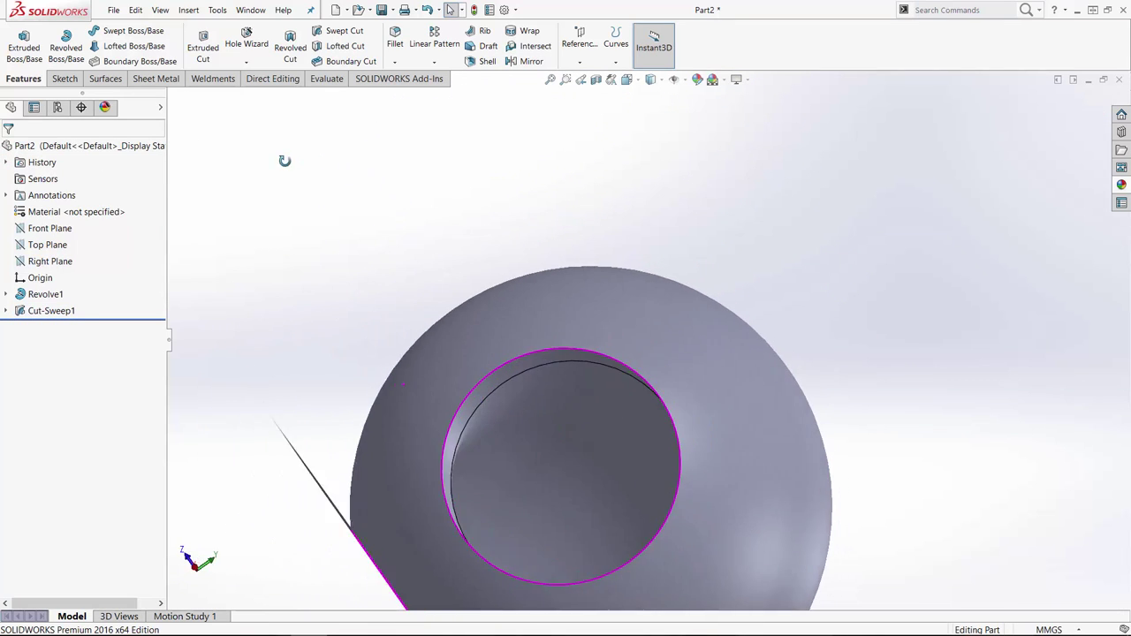
scroll(259, 199, "up", 3)
key("ctrl+7")
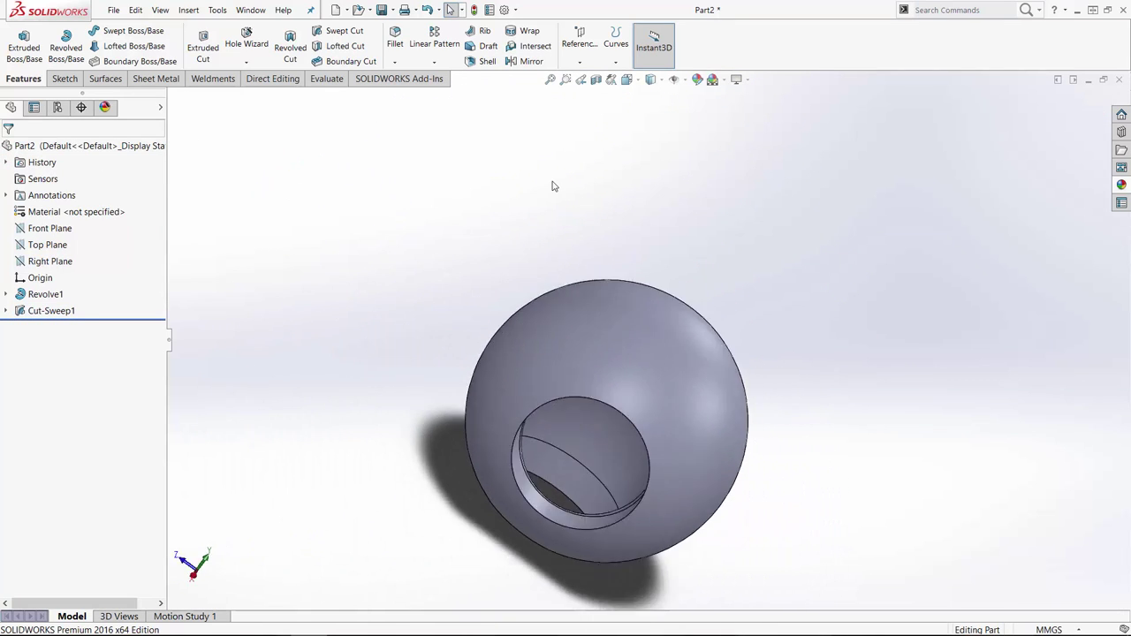
left_click(597, 80)
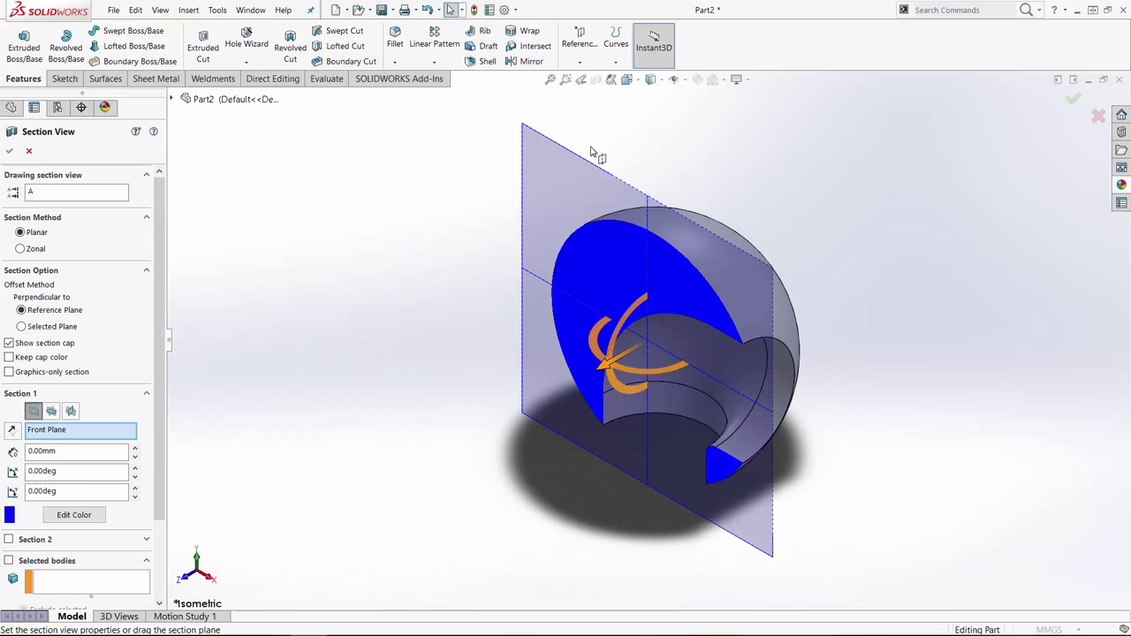
left_click(9, 152)
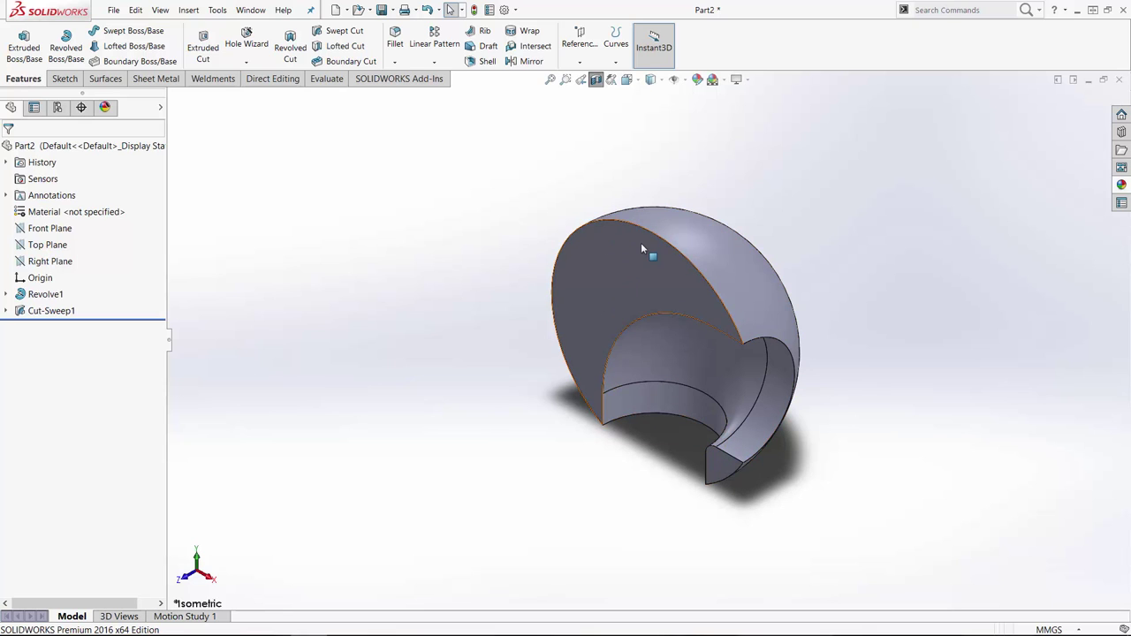
left_click(595, 78)
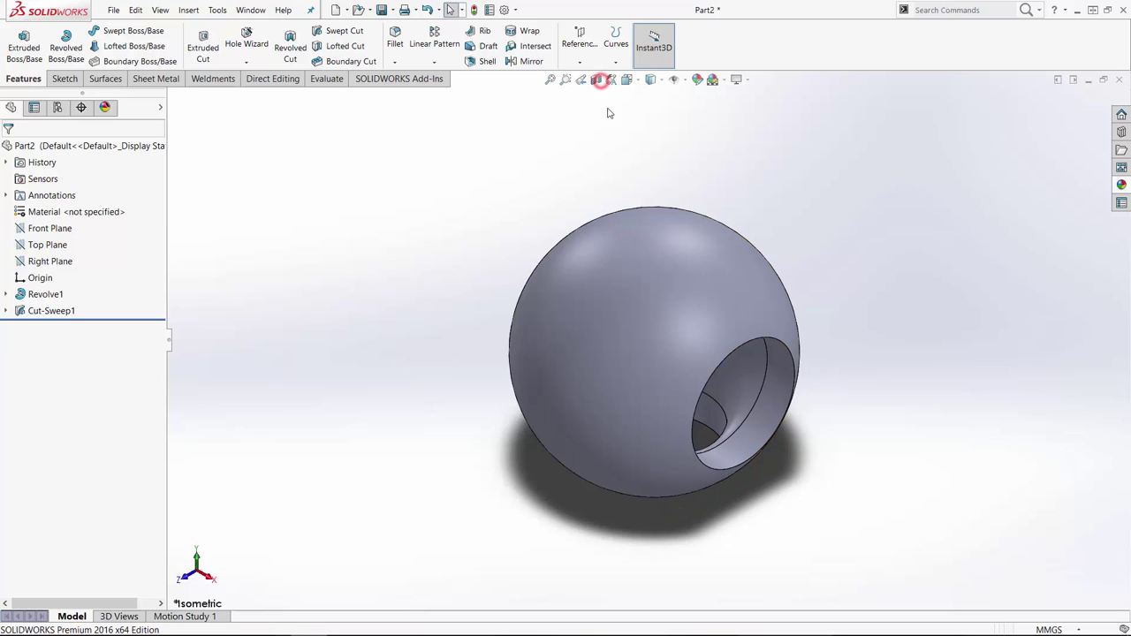
Ctrl-drag the Top Plane upward to create Plane1 at a 25 mm offset, then select it.
left_click(47, 245)
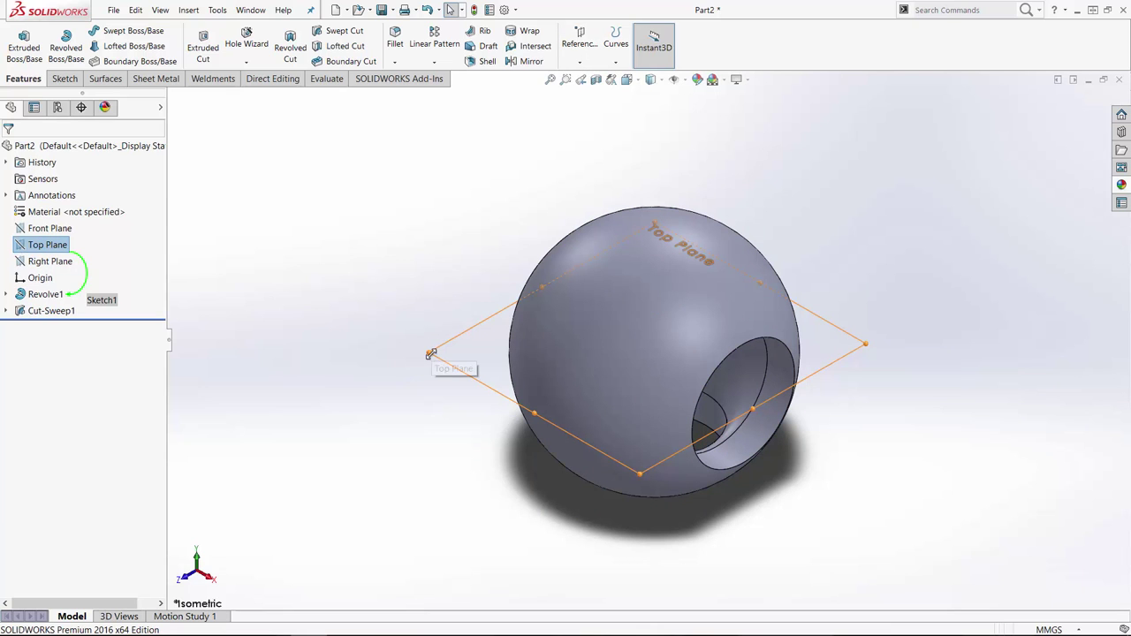
left_click_drag(430, 353, 436, 293, "ctrl")
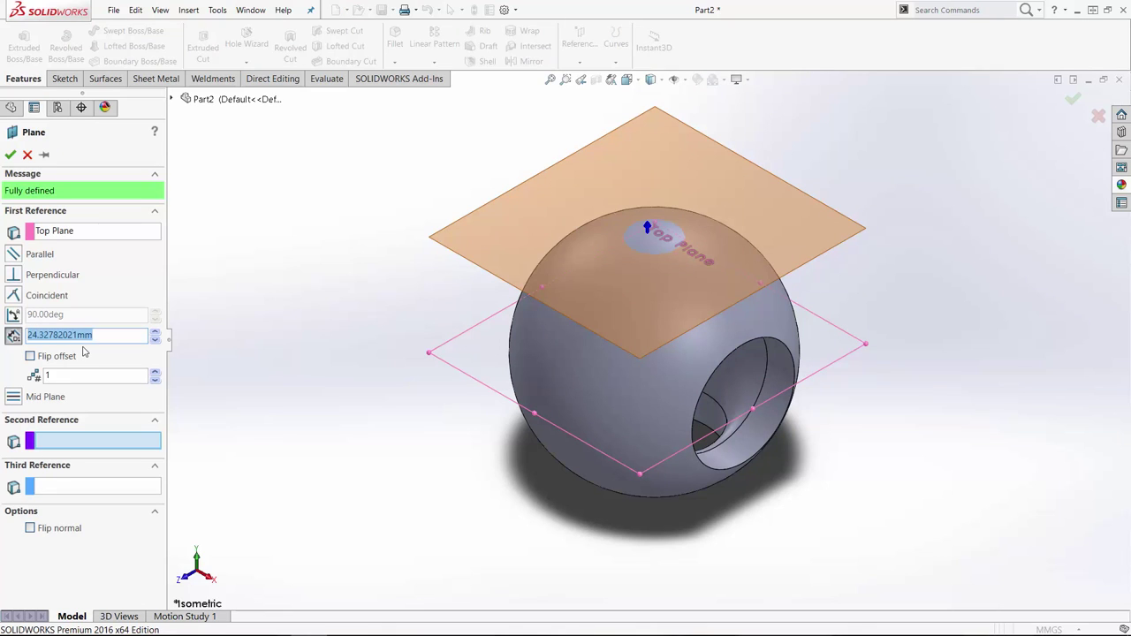
type("25")
key("Return")
key("Return")
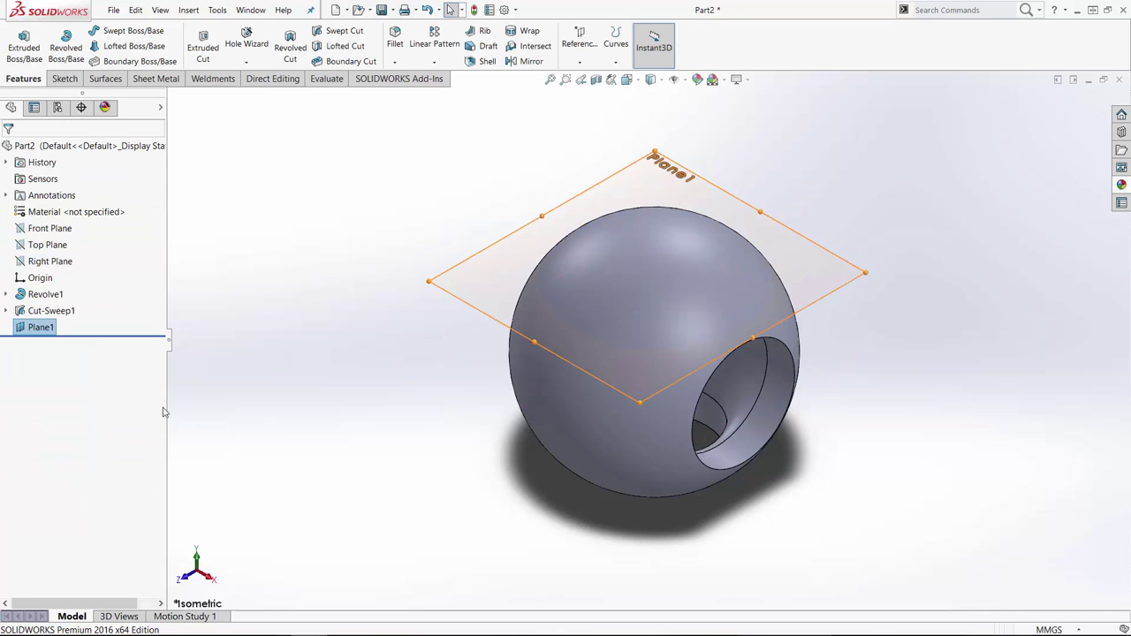
left_click(477, 281)
Sketch a centre rectangle on Plane1 just left of the origin.
left_click(518, 244)
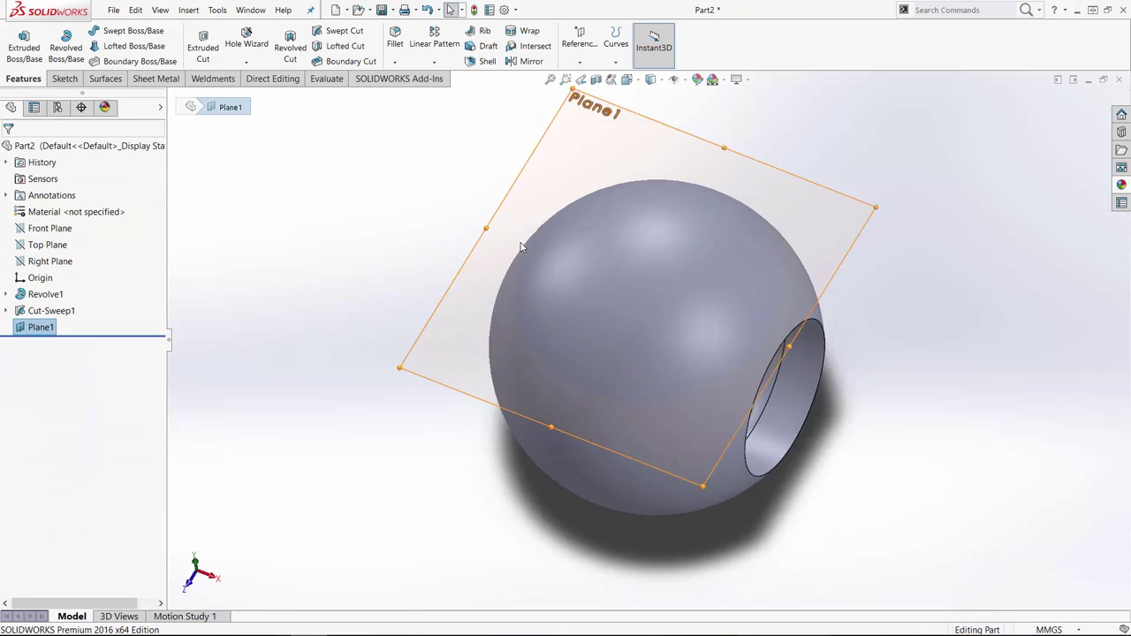
left_click(355, 289)
left_click(111, 44)
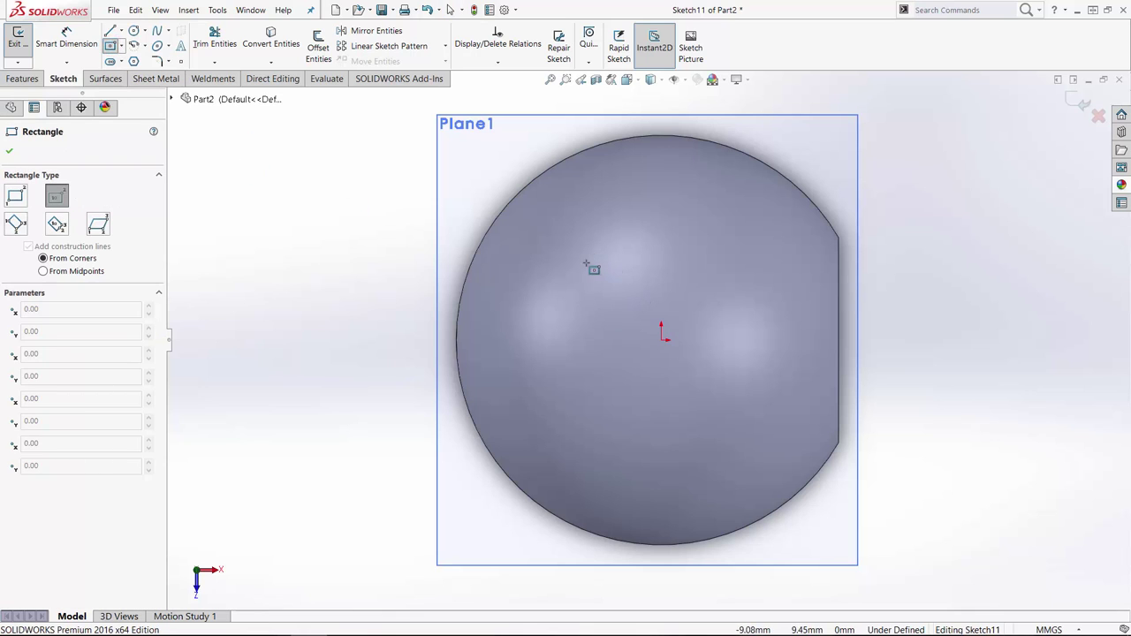
left_click(599, 339)
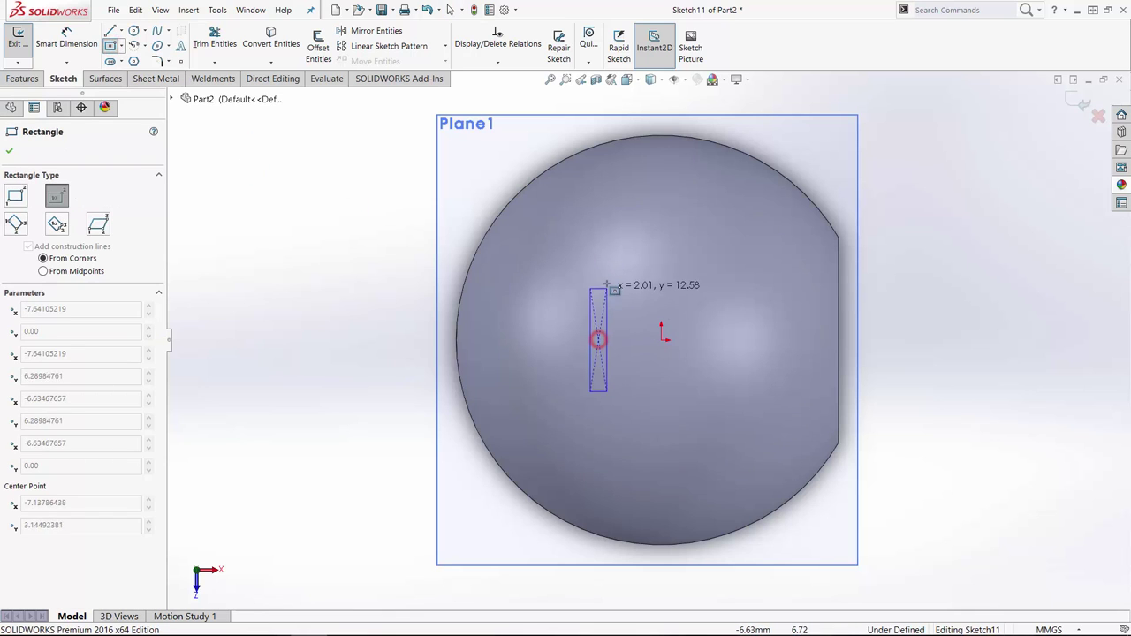
left_click(624, 264)
key("Escape")
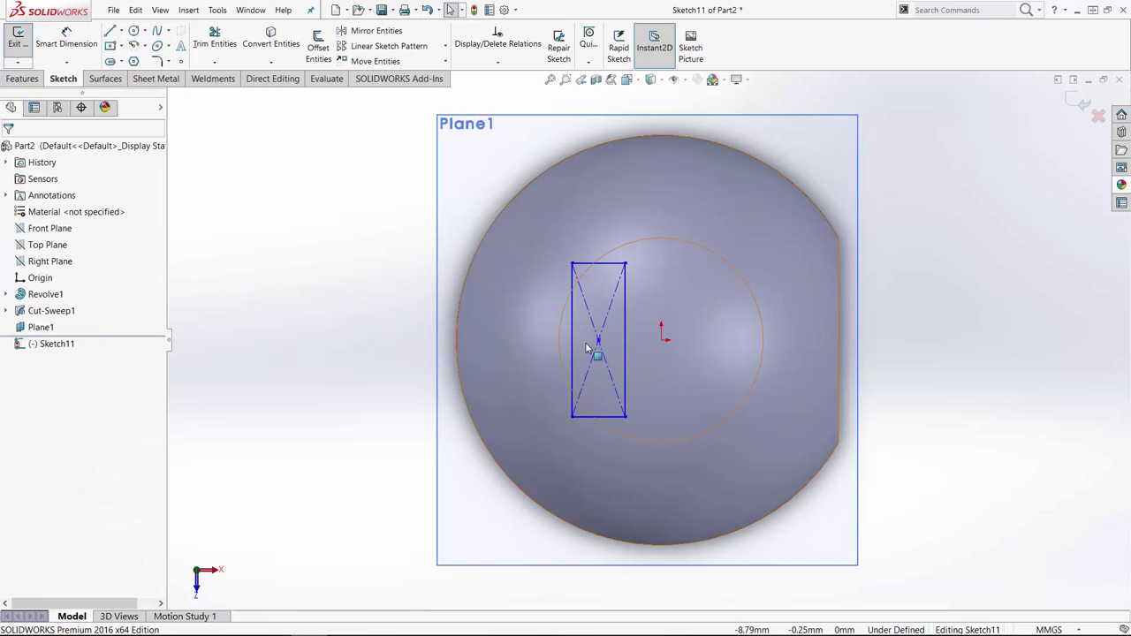
Make the rectangle's centre horizontal with the origin and its right-edge midpoint coincident with it.
left_click(599, 343)
left_click(662, 338, "ctrl")
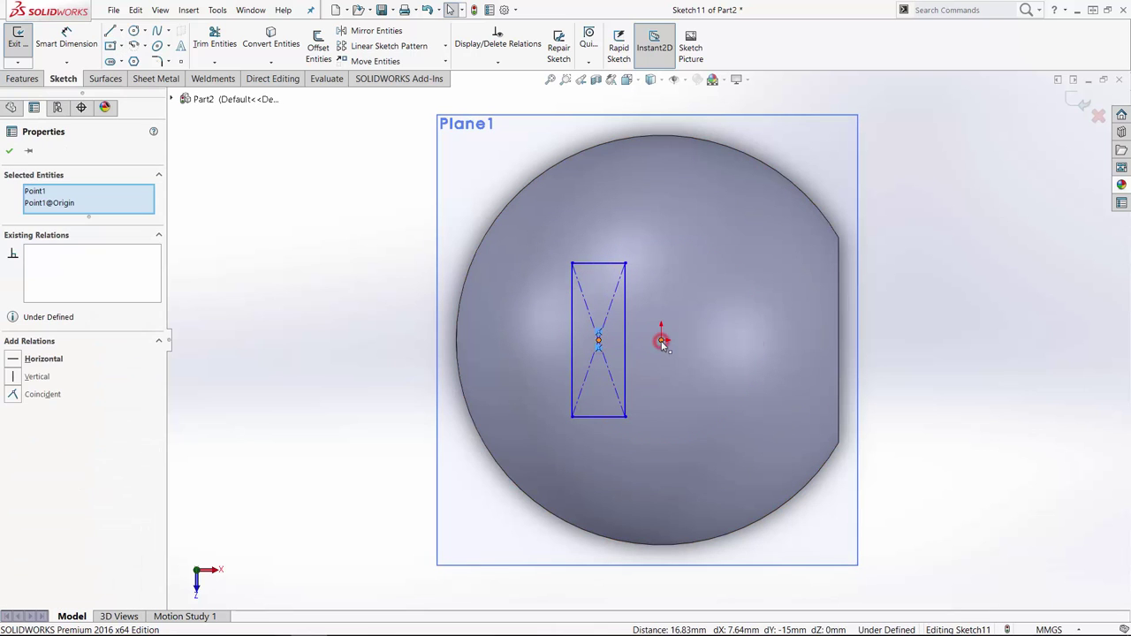
left_click(694, 295)
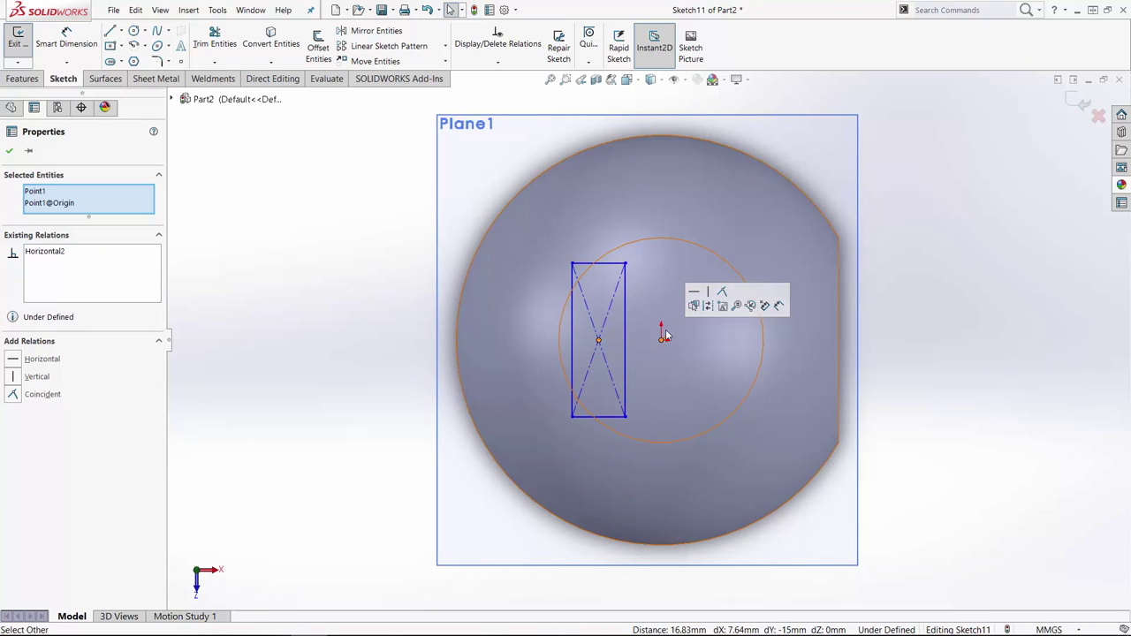
left_click(624, 345)
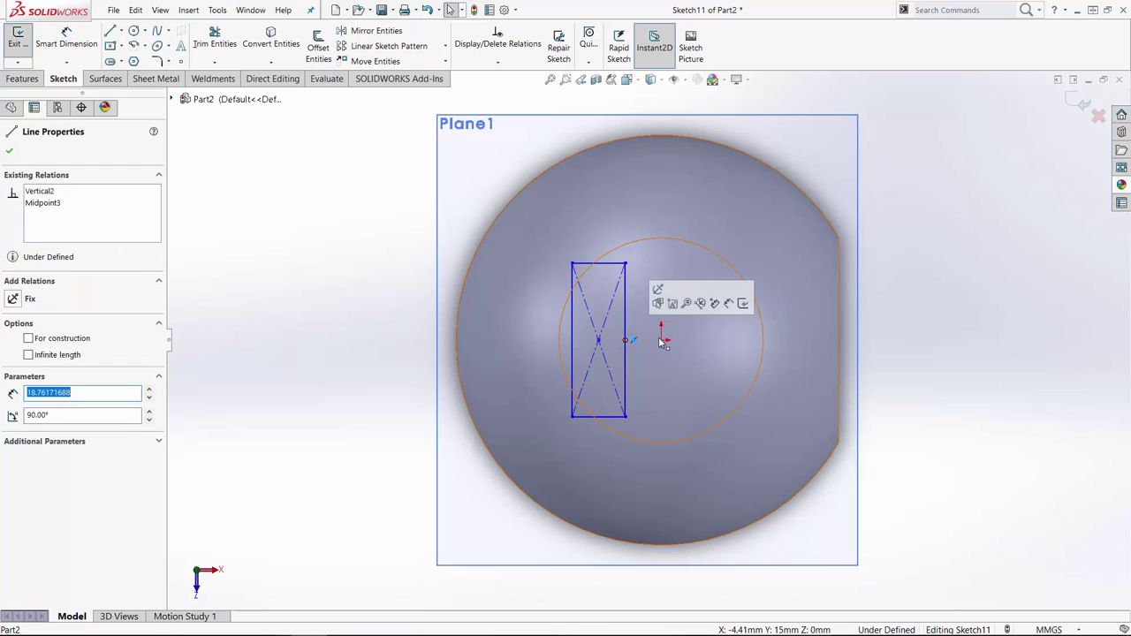
left_click(664, 336, "ctrl")
left_click(722, 289)
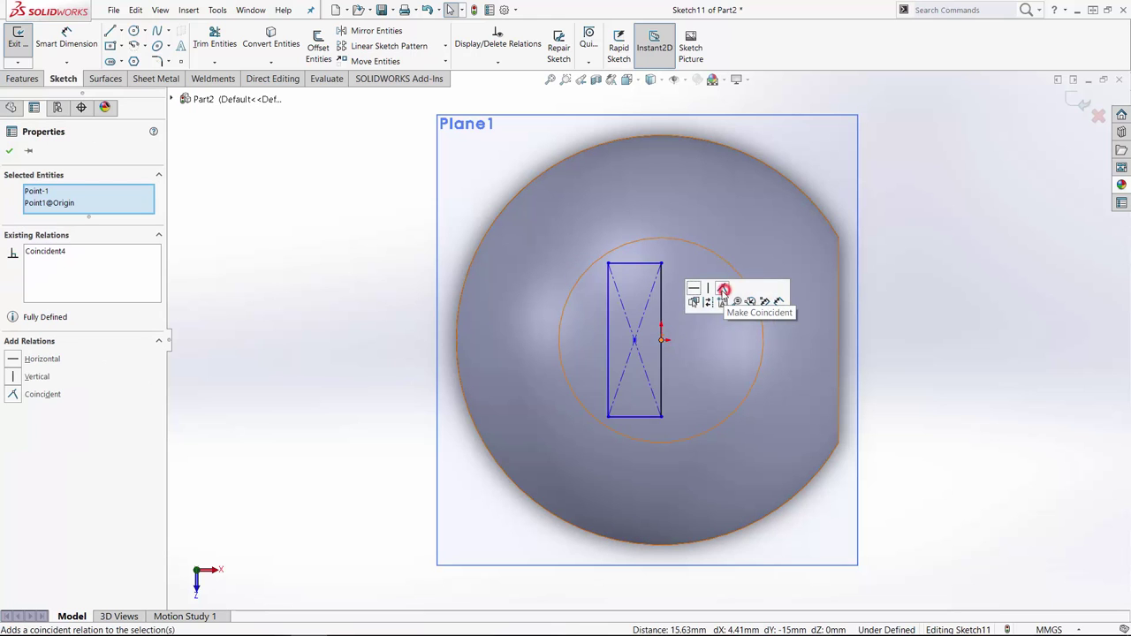
key("Escape")
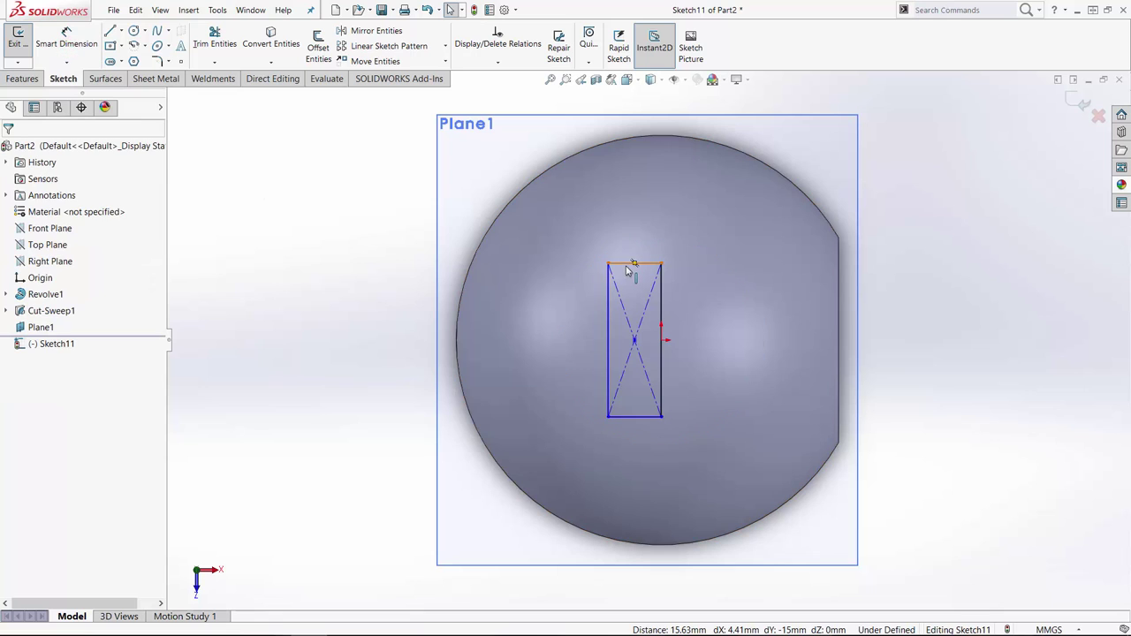
Dimension the rectangle's top edge to 6 mm and left edge to 16 mm.
left_click(621, 263)
left_click(66, 40)
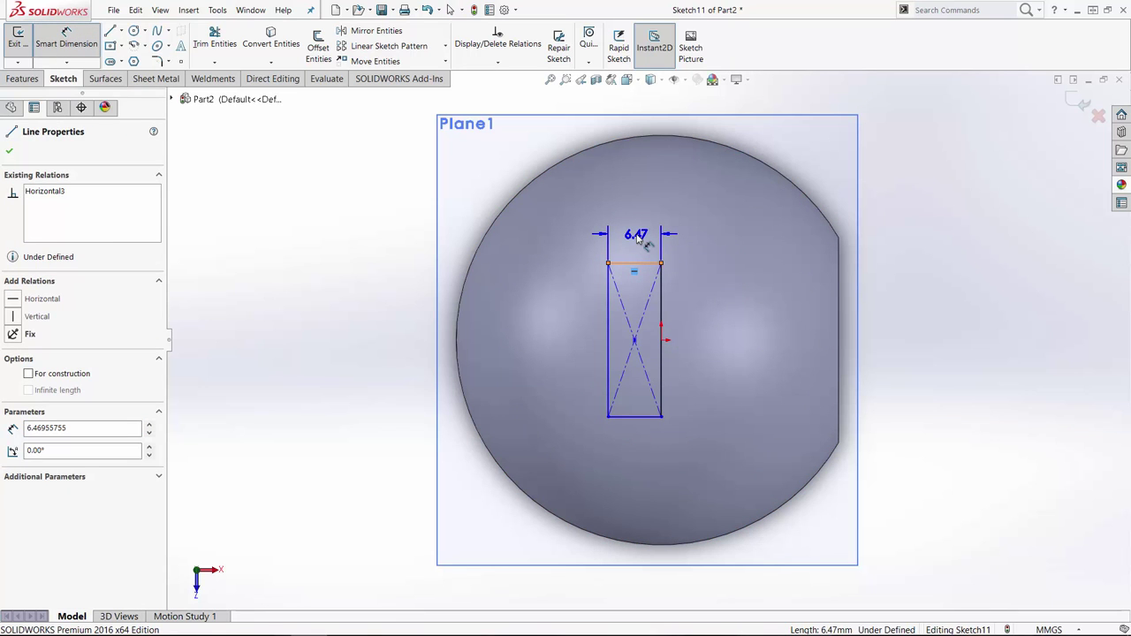
left_click(637, 237)
type("6")
key("Return")
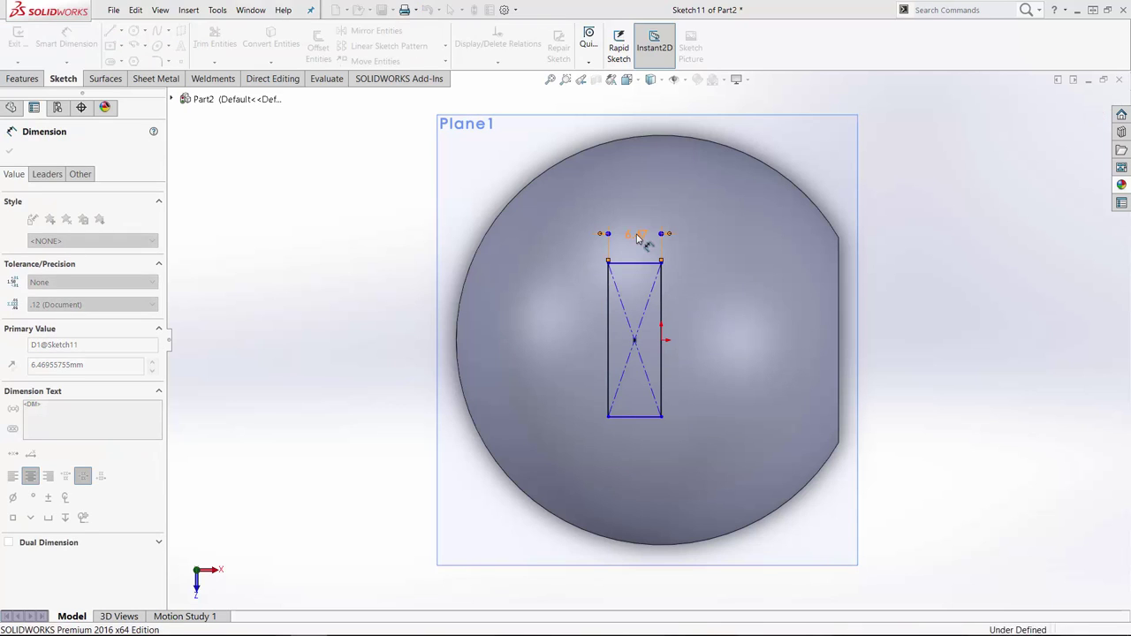
left_click(610, 397)
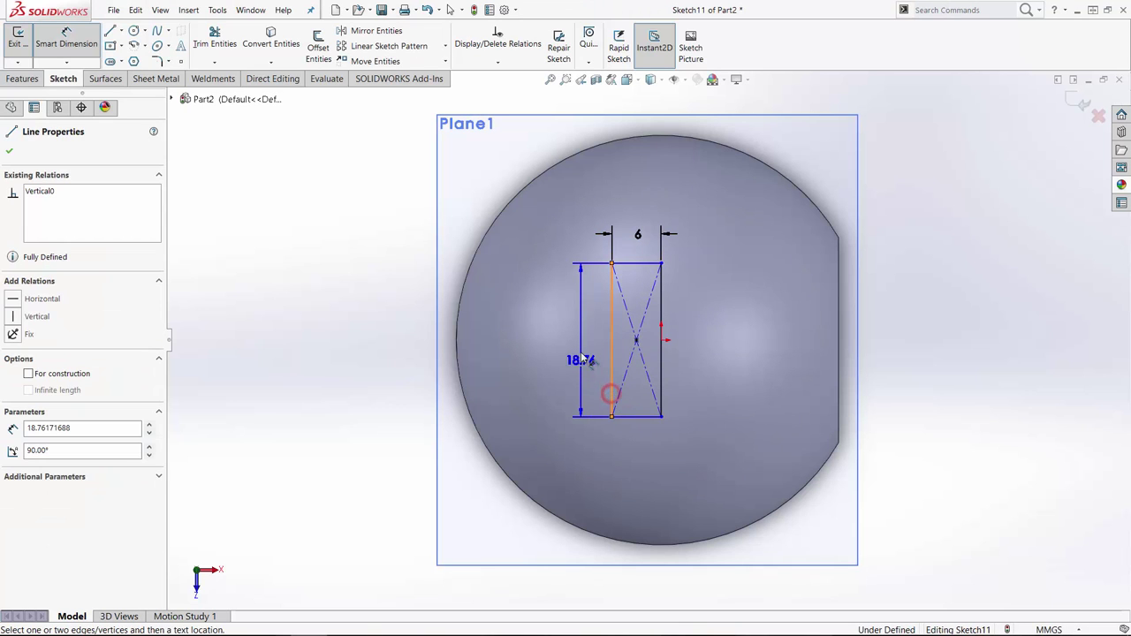
left_click(583, 341)
type("16")
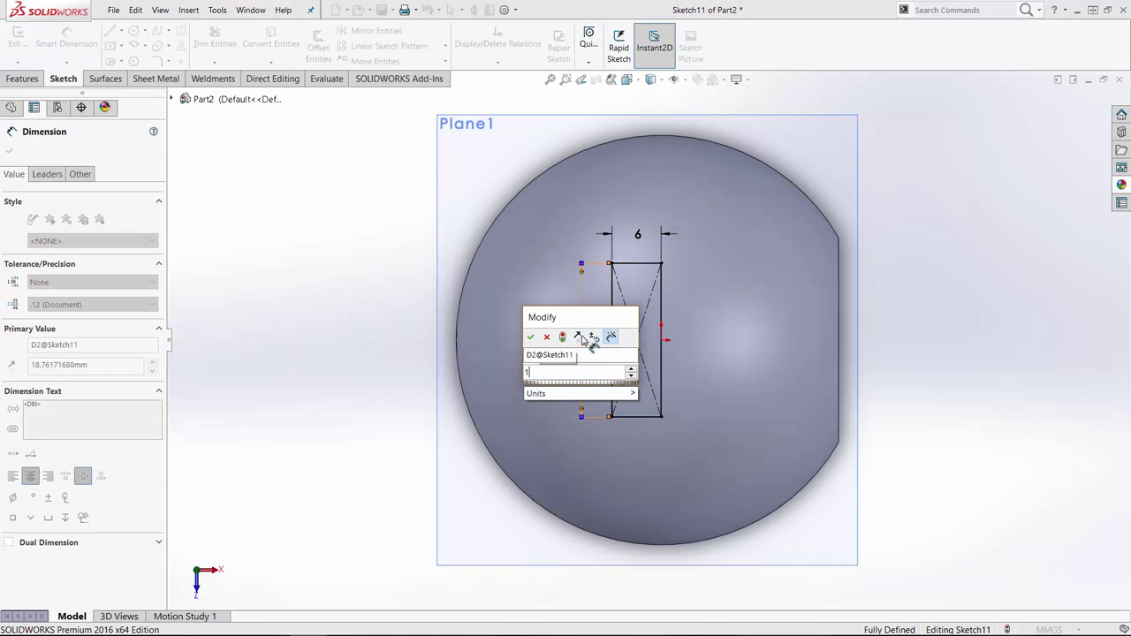
key("Return")
key("Escape")
left_click(23, 79)
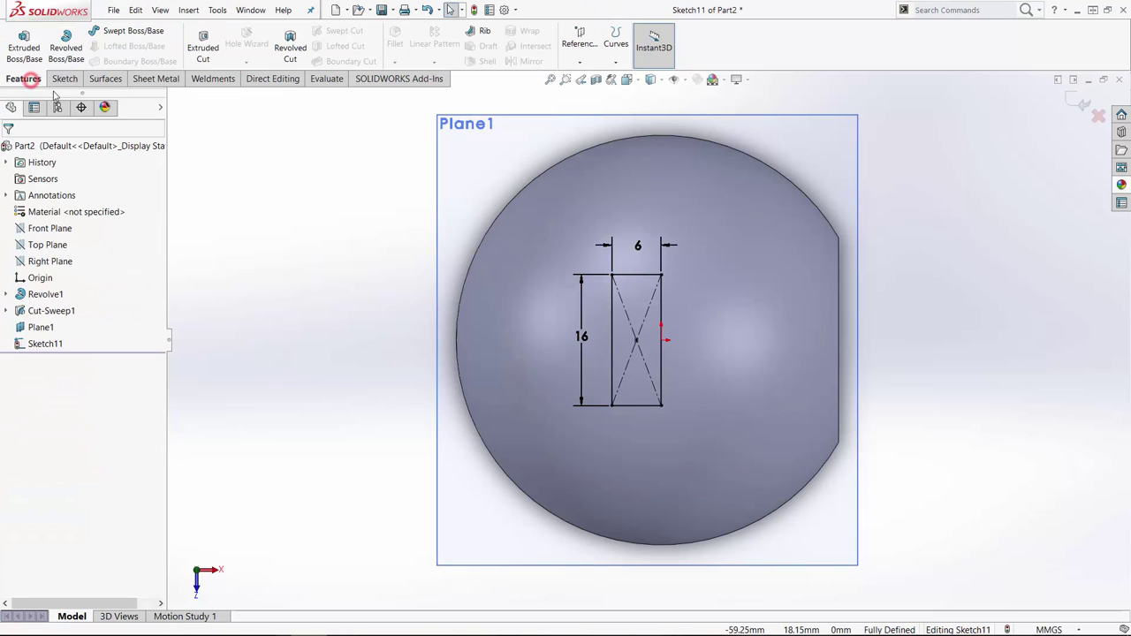
Extruded-cut the 6 × 16 rectangle Through All in the reversed direction, then select Plane1.
left_click(204, 35)
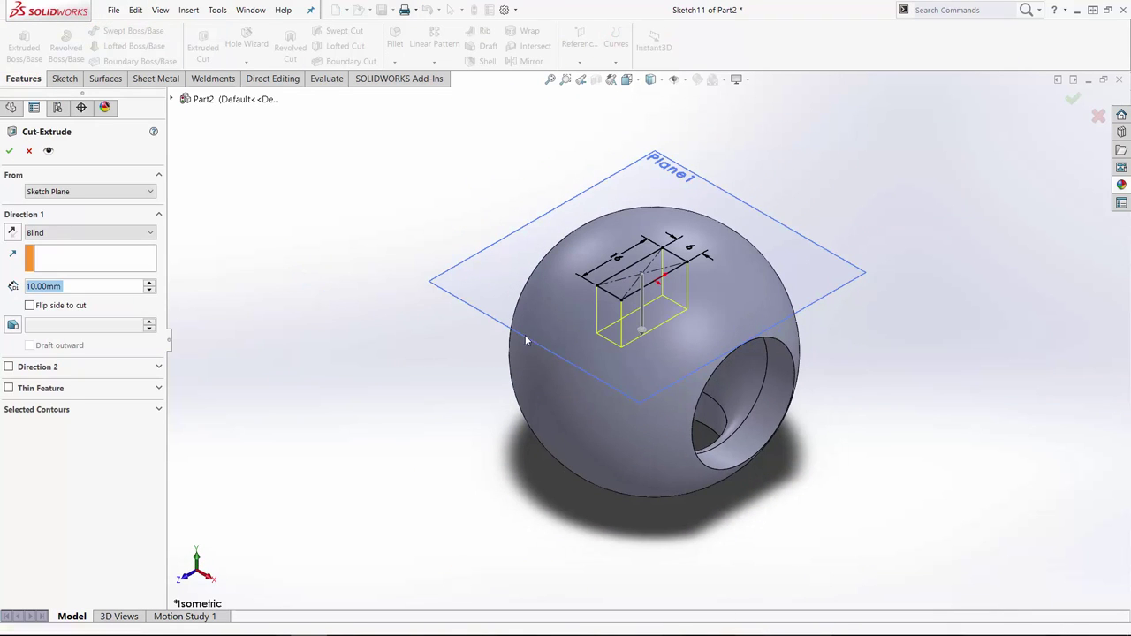
left_click(12, 234)
left_click(46, 232)
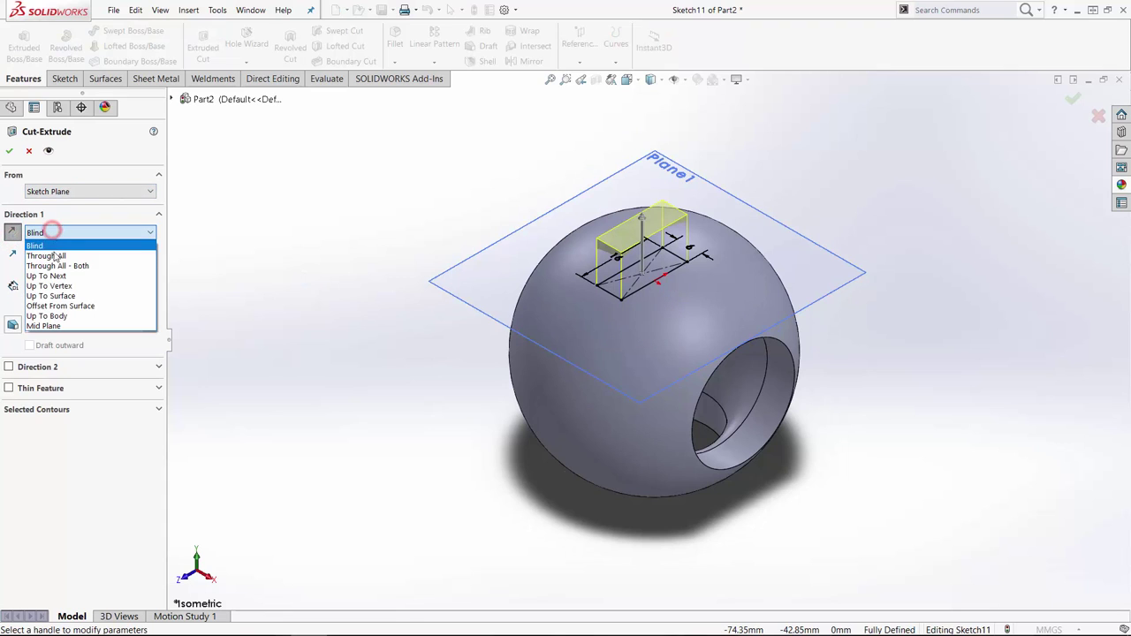
left_click(55, 256)
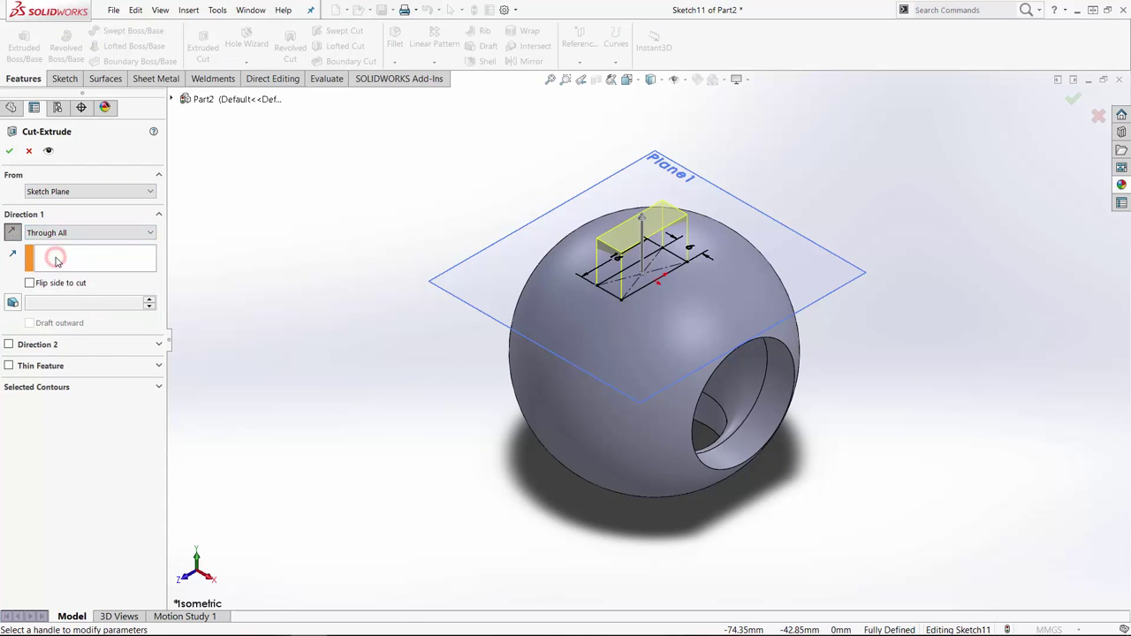
left_click(10, 152)
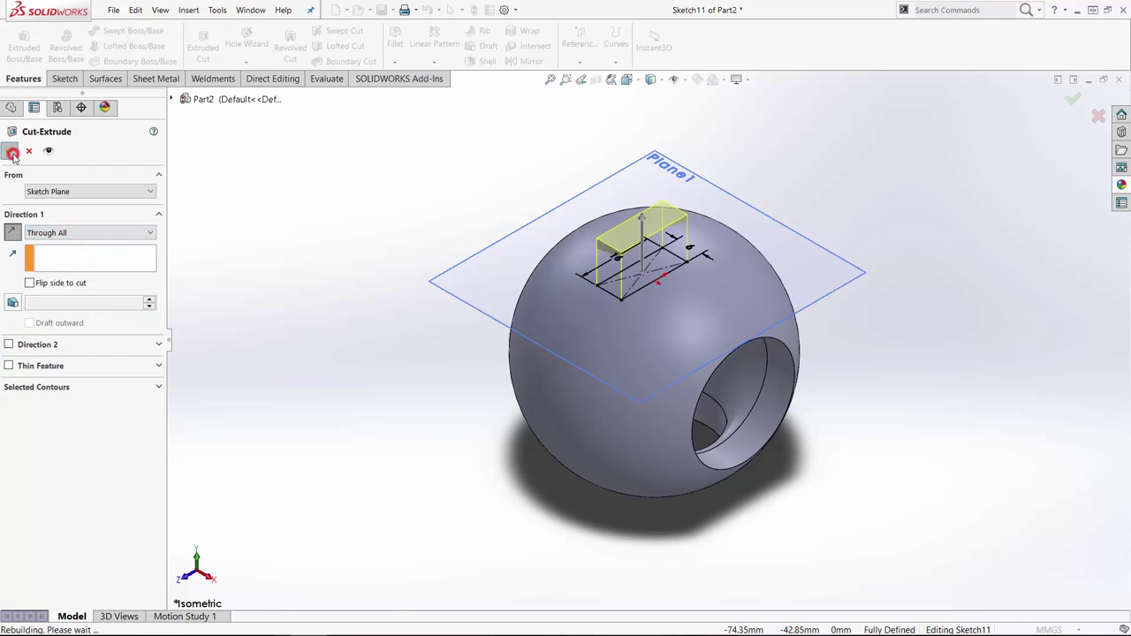
left_click(443, 278)
Hide Plane1, inspect the slotted ball from several views, and assign Copper as its material.
left_click(501, 238)
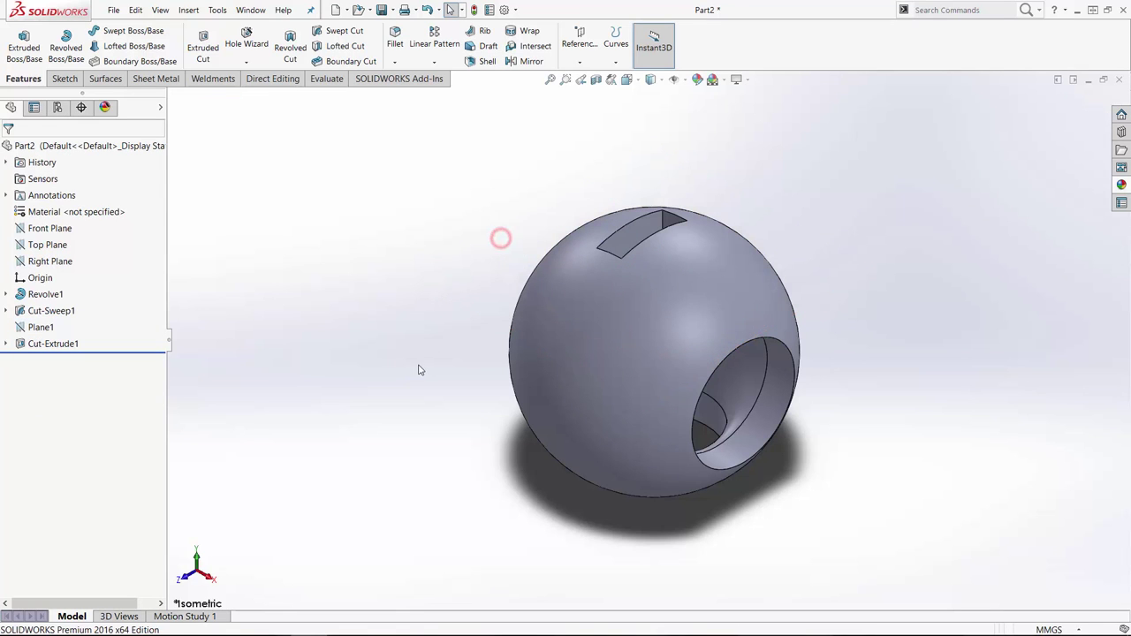
mouse_move(419, 372)
middle_mouse_down()
mouse_move(477, 380)
mouse_move(468, 470)
mouse_move(440, 294)
mouse_move(313, 257)
mouse_move(546, 253)
mouse_move(471, 301)
mouse_move(475, 311)
middle_mouse_up()
key("ctrl+6")
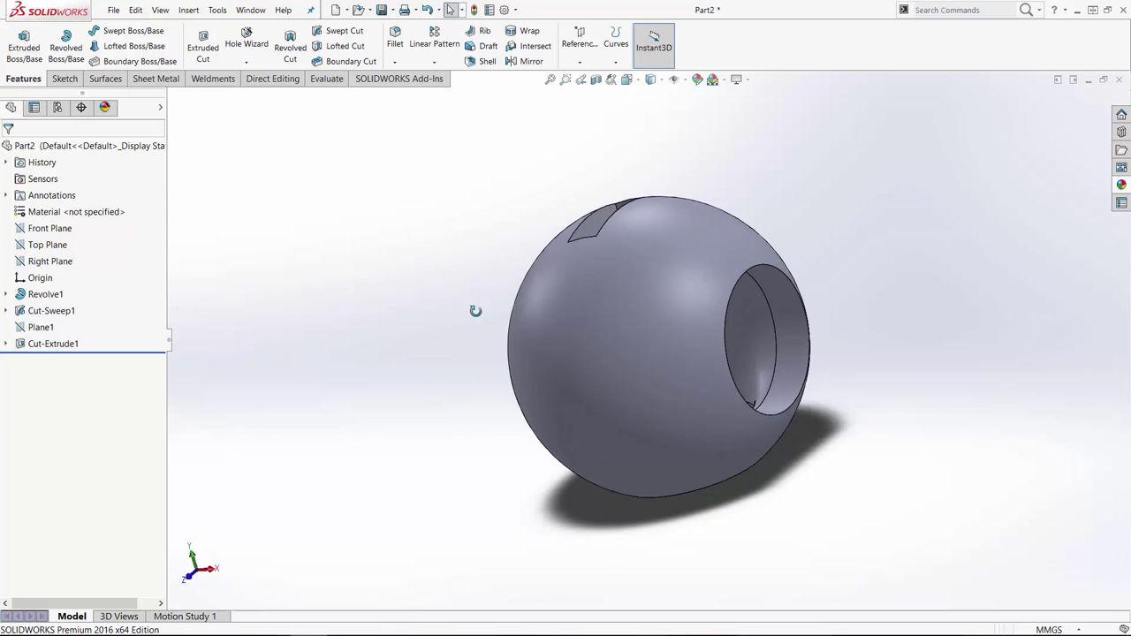
key("ctrl+7")
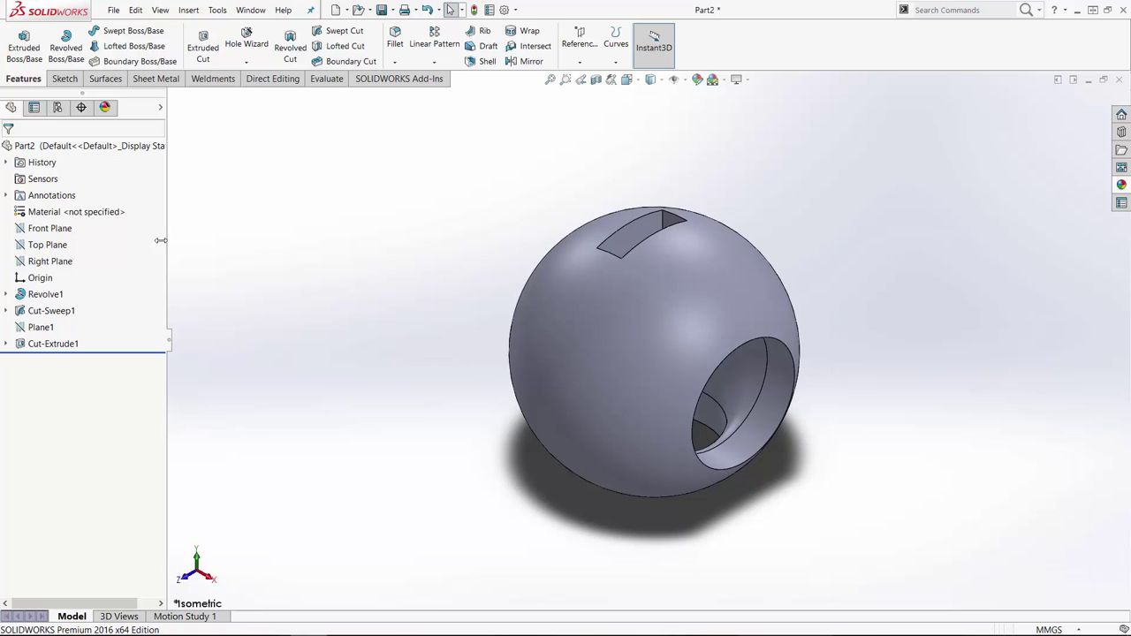
right_click(92, 217)
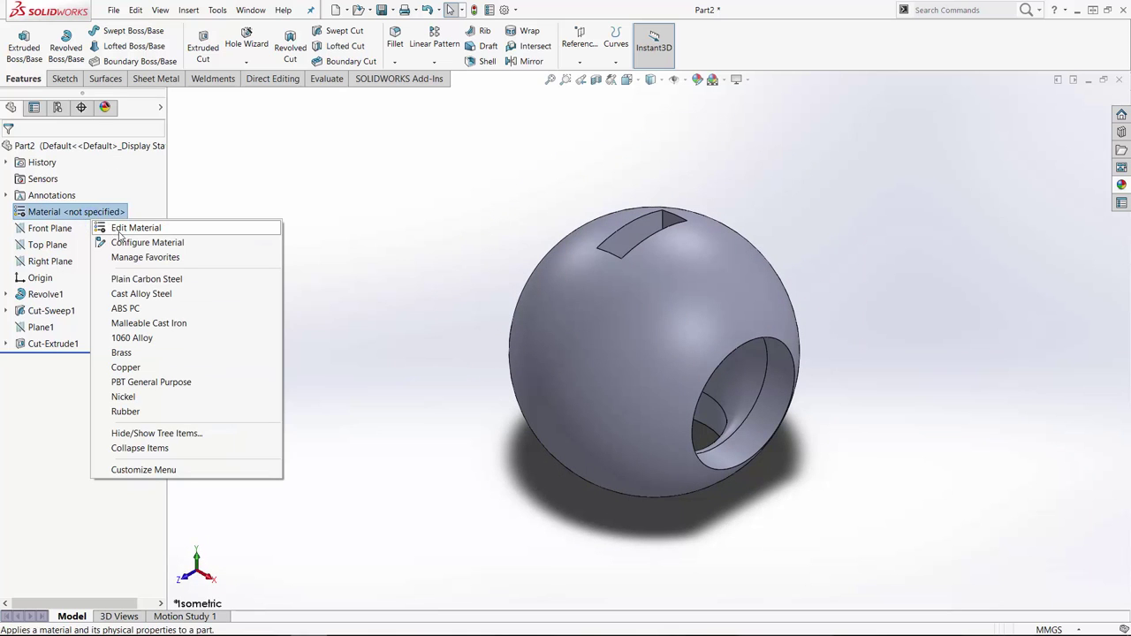
left_click(194, 368)
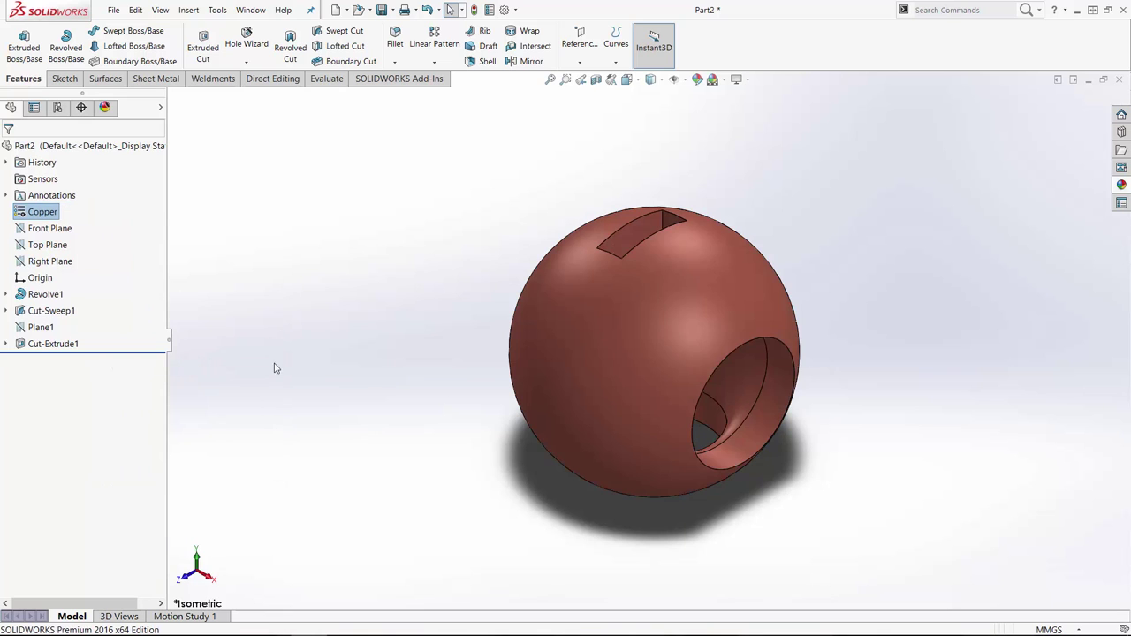
left_click(326, 79)
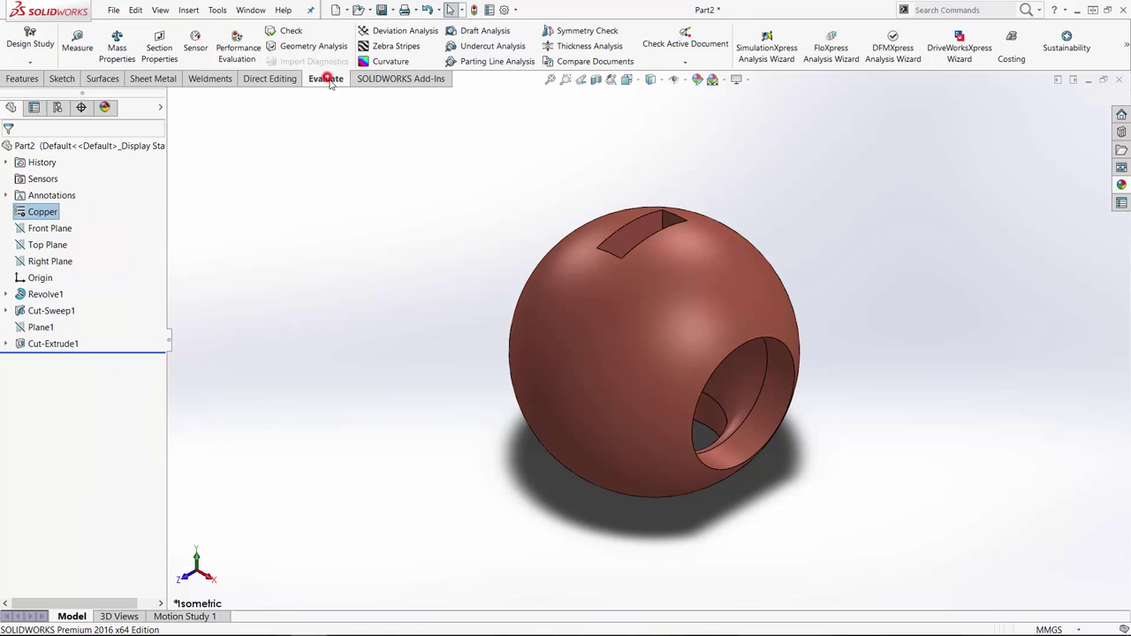
left_click(117, 44)
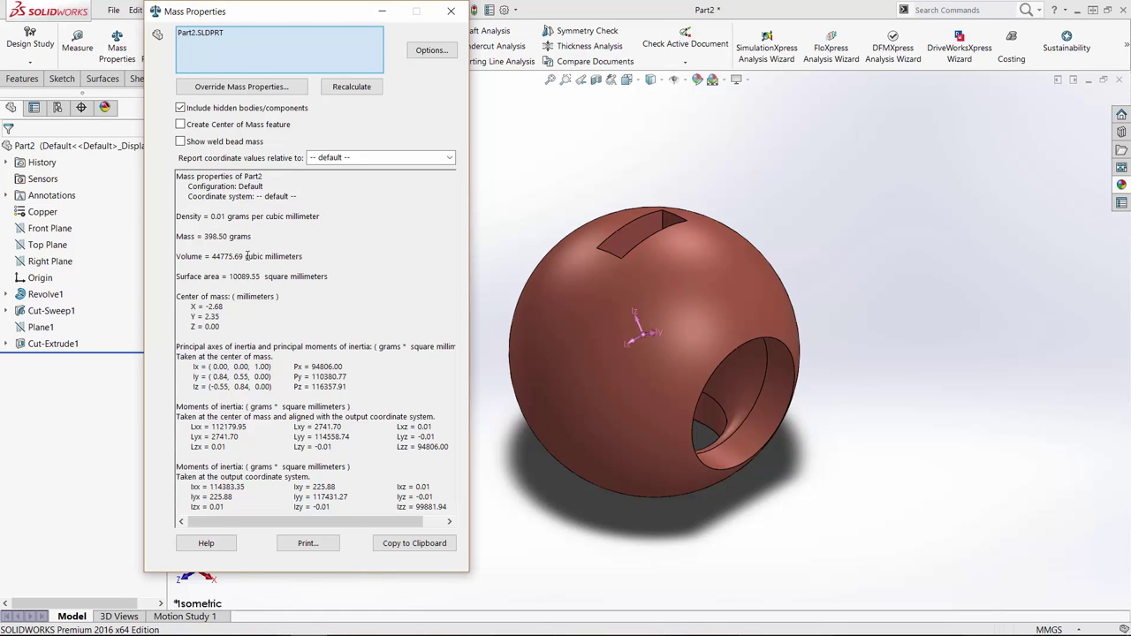
double_click(207, 236)
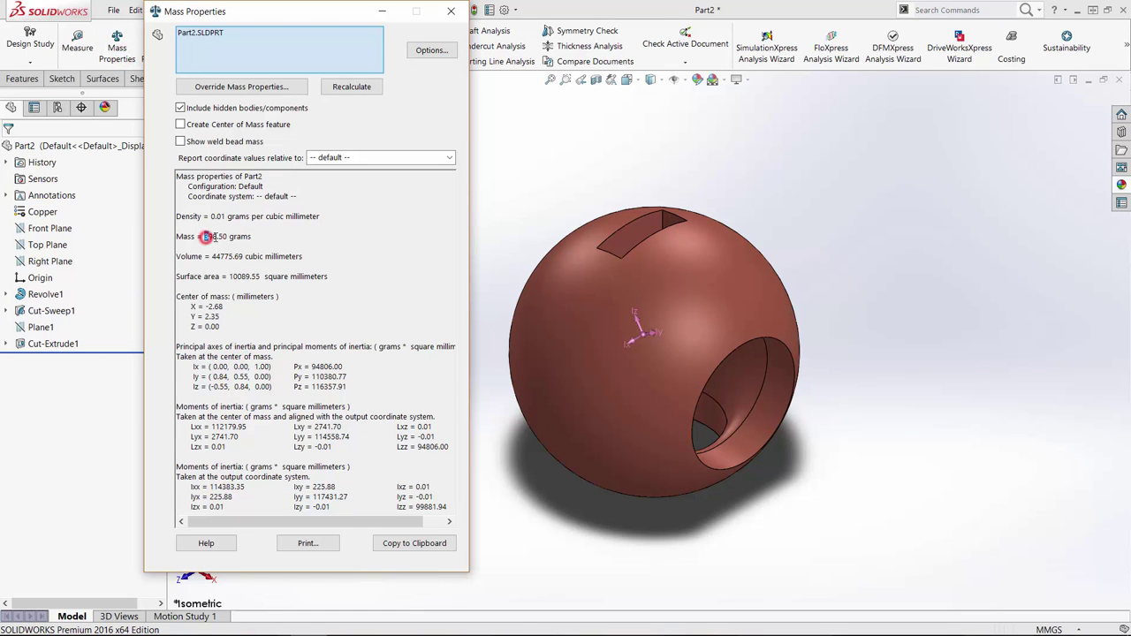
left_click(451, 11)
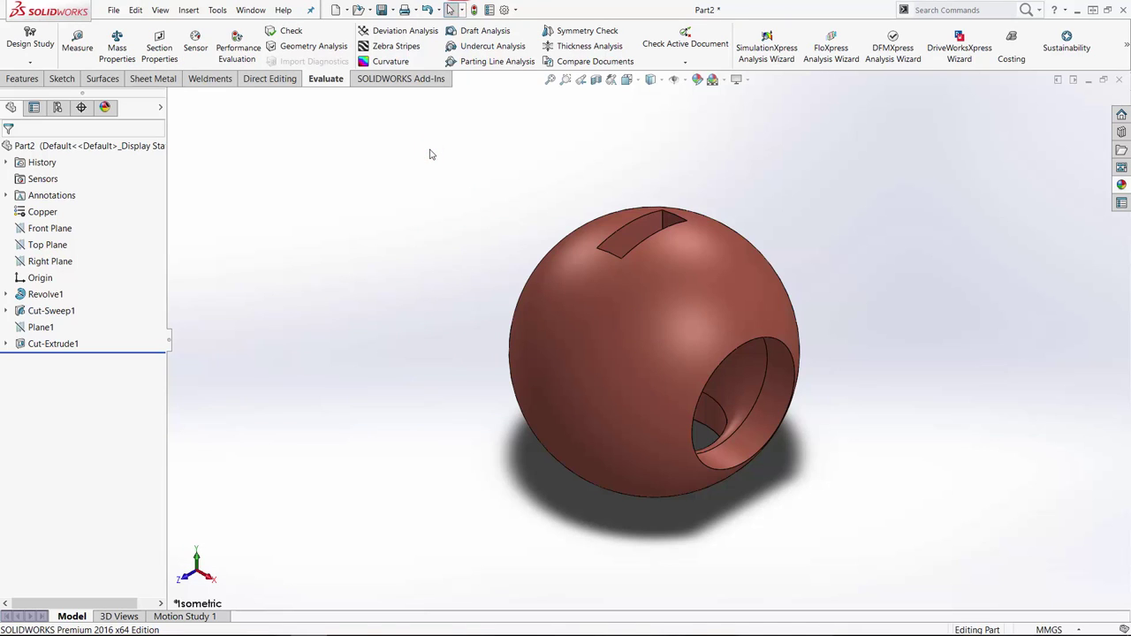
key("ctrl+s")
Save the part under the file name Ball.
type("Ball")
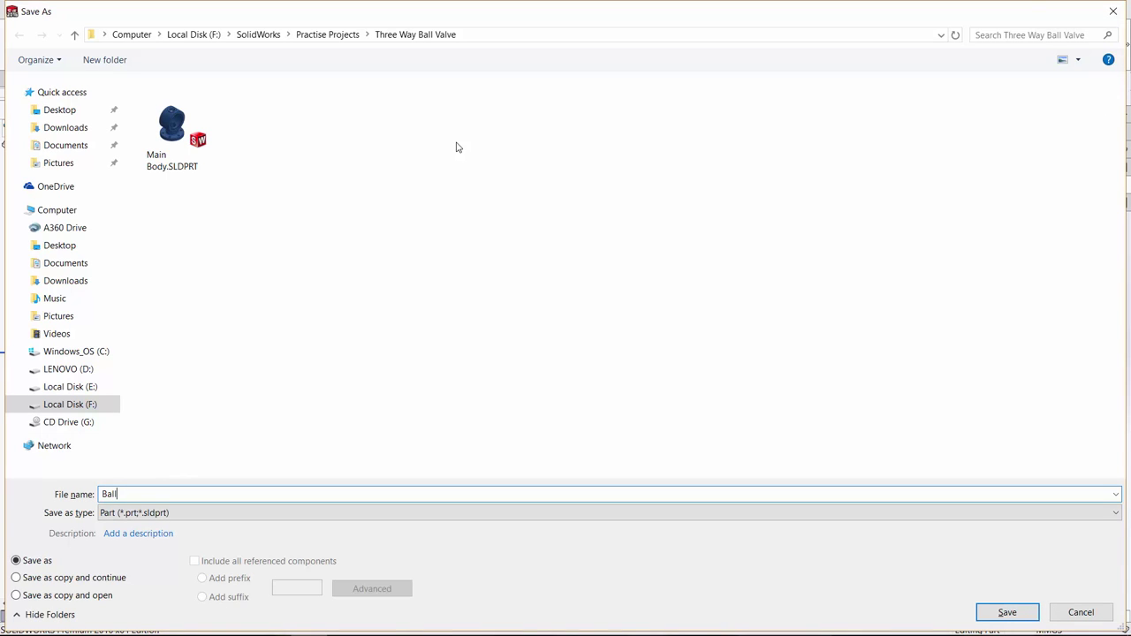
key("Return")
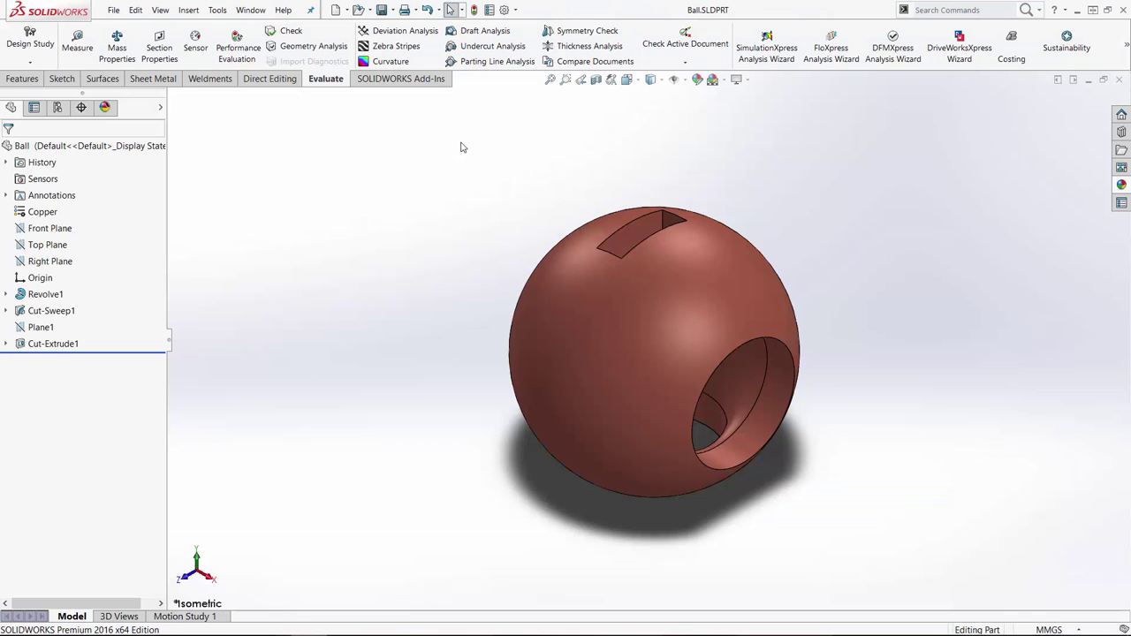